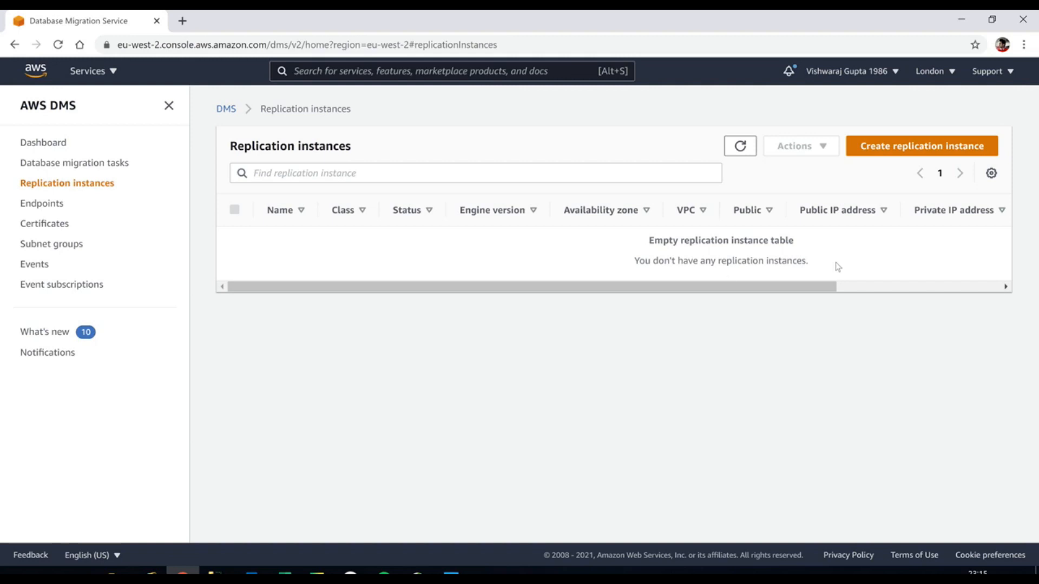
Search the services for dms, open Database Migration Service and start creating a replication instance
{"action": "left_click", "coordinate": [345, 74]}
{"action": "type", "text": "dms"}
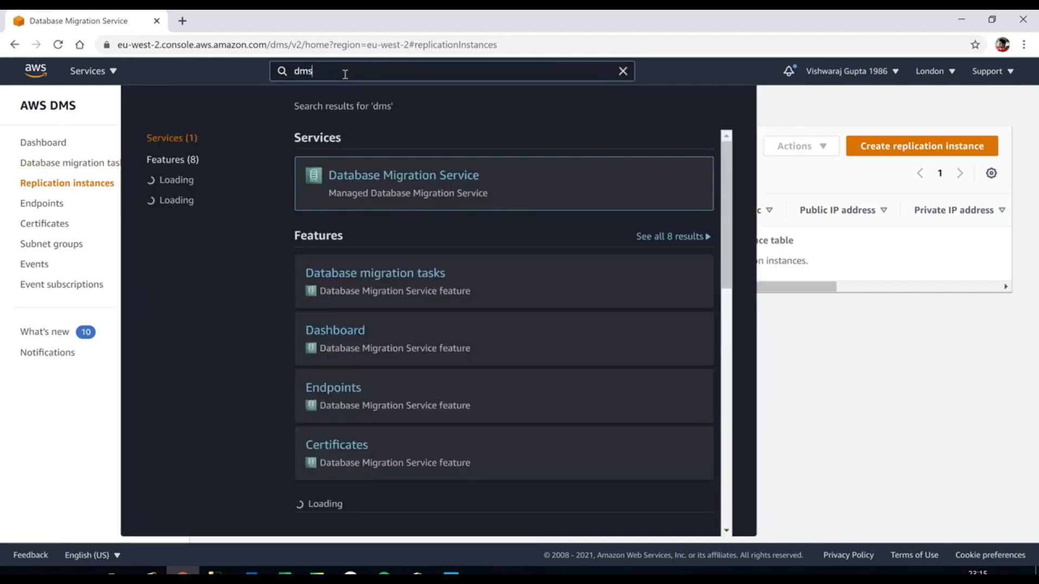
{"action": "left_click", "coordinate": [351, 180]}
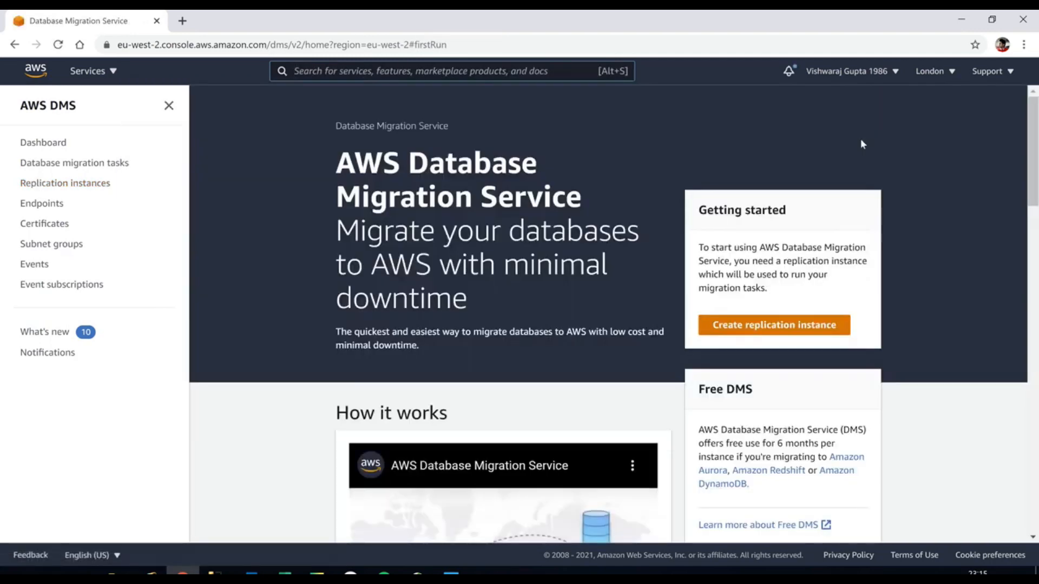
{"action": "left_click", "coordinate": [773, 326]}
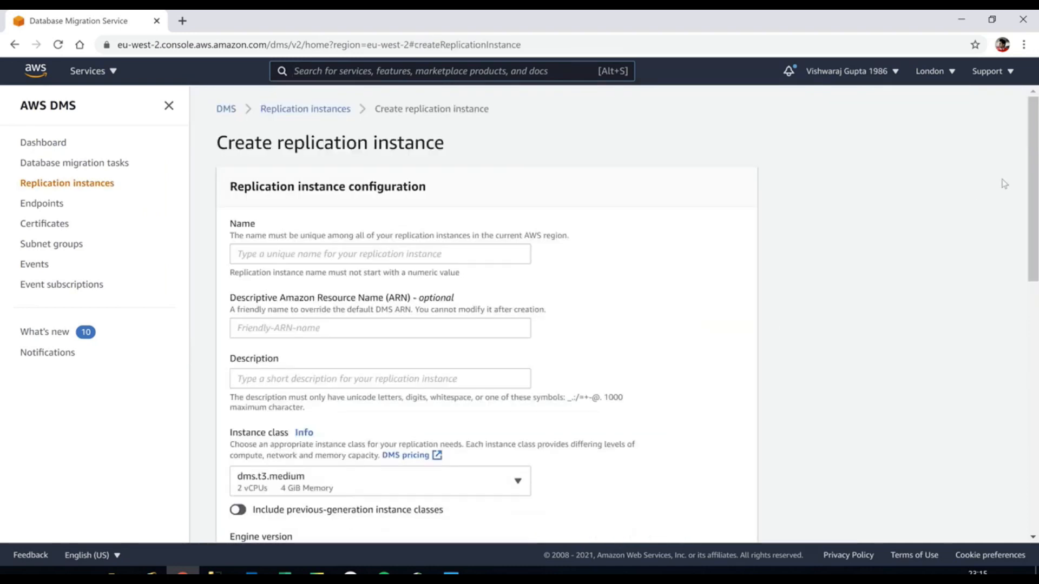
Name the new replication instance sqltoredshift
{"action": "scroll", "coordinate": [1033, 195], "scroll_direction": "down", "scroll_amount": 1}
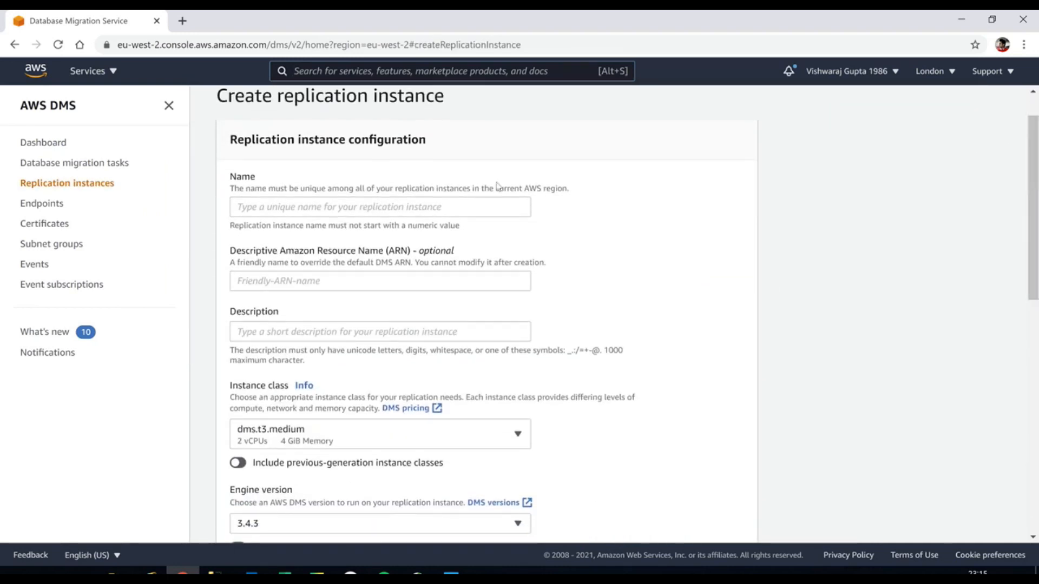
{"action": "left_click", "coordinate": [392, 206]}
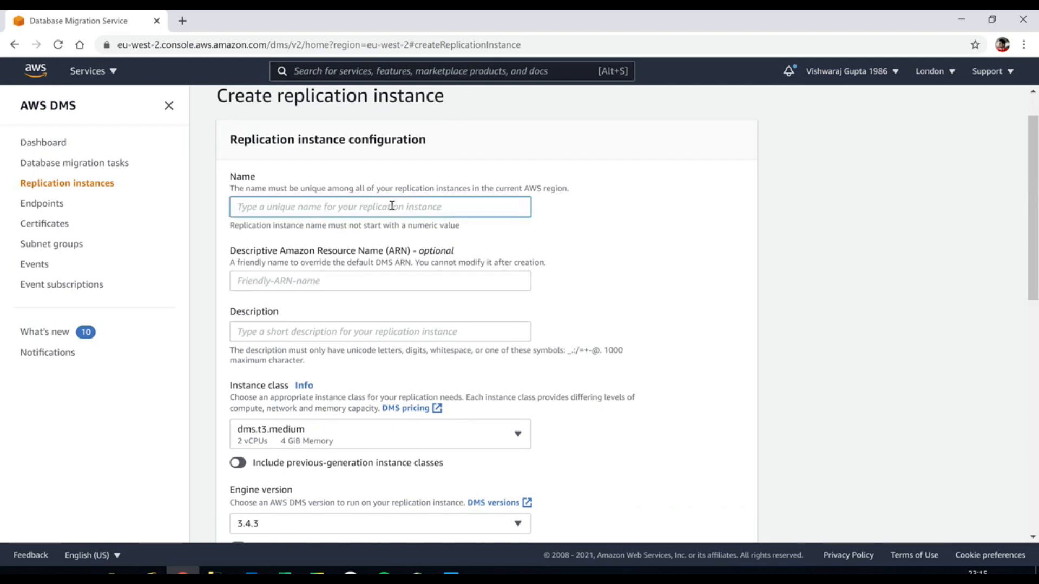
{"action": "type", "text": "sql"}
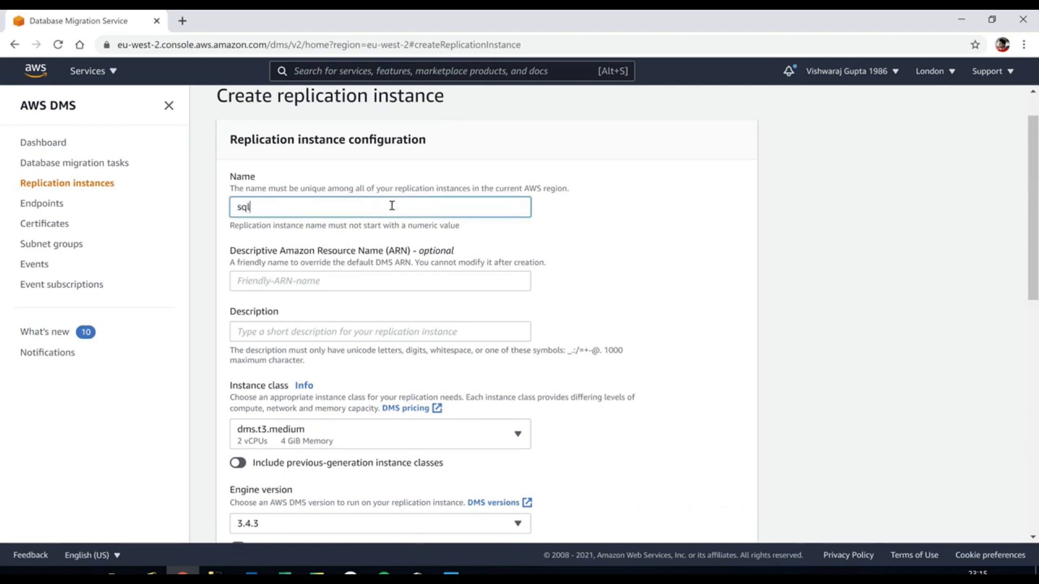
{"action": "type", "text": "toredshift"}
{"action": "left_click", "coordinate": [396, 276]}
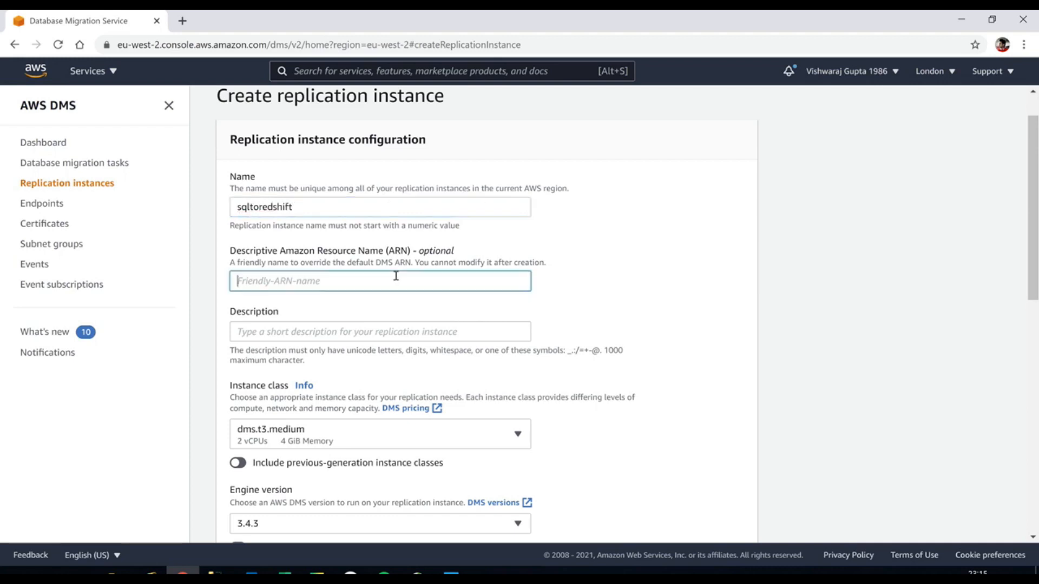
{"action": "left_click_drag", "start_coordinate": [1035, 187], "coordinate": [1038, 234]}
{"action": "left_click", "coordinate": [509, 216]}
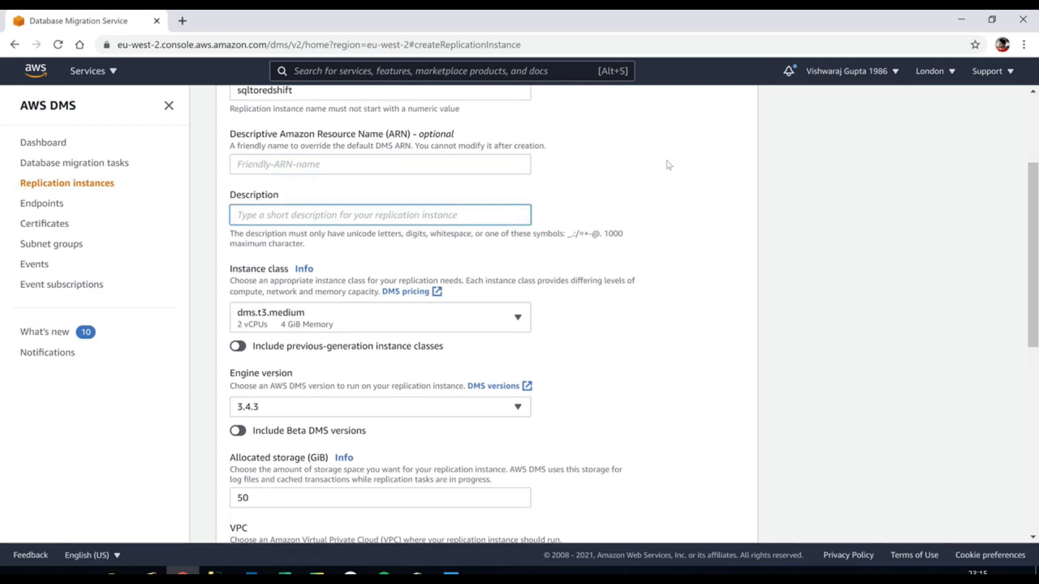
Examine the instance classes and engine versions available for the replication instance
{"action": "left_click_drag", "start_coordinate": [1025, 260], "coordinate": [1025, 298]}
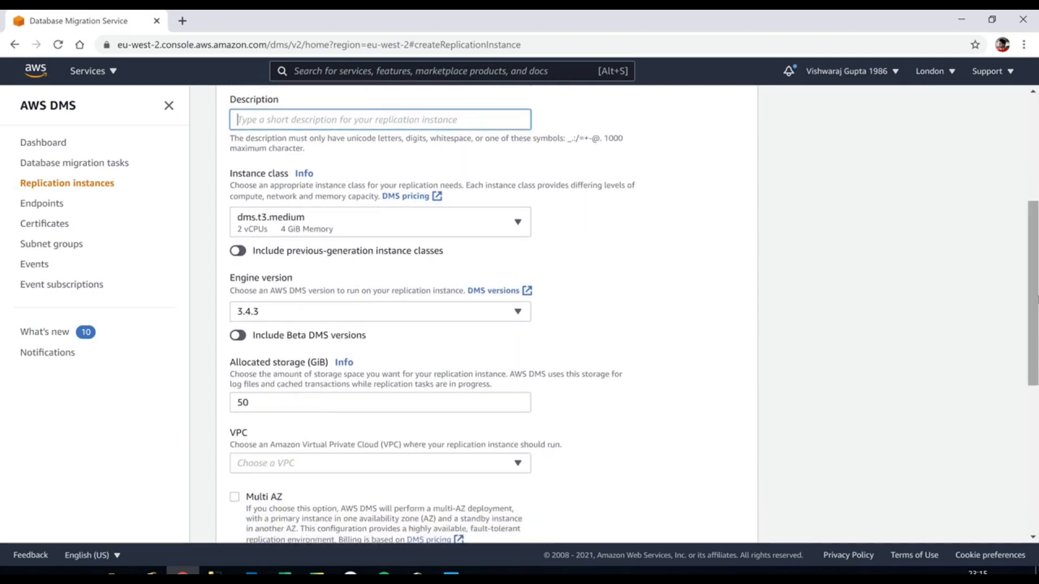
{"action": "left_click", "coordinate": [519, 224]}
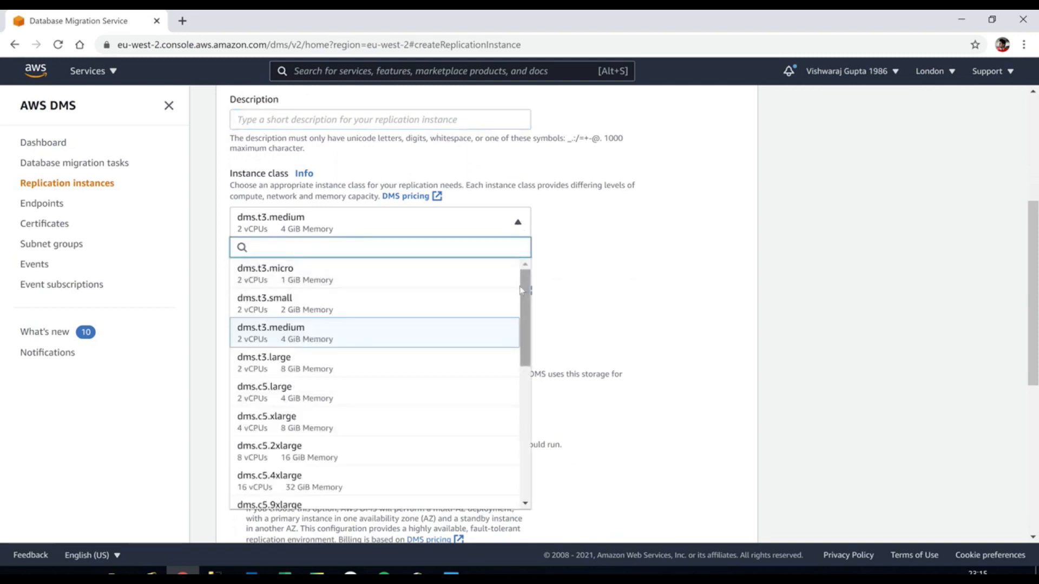
{"action": "left_click_drag", "start_coordinate": [521, 291], "coordinate": [523, 362]}
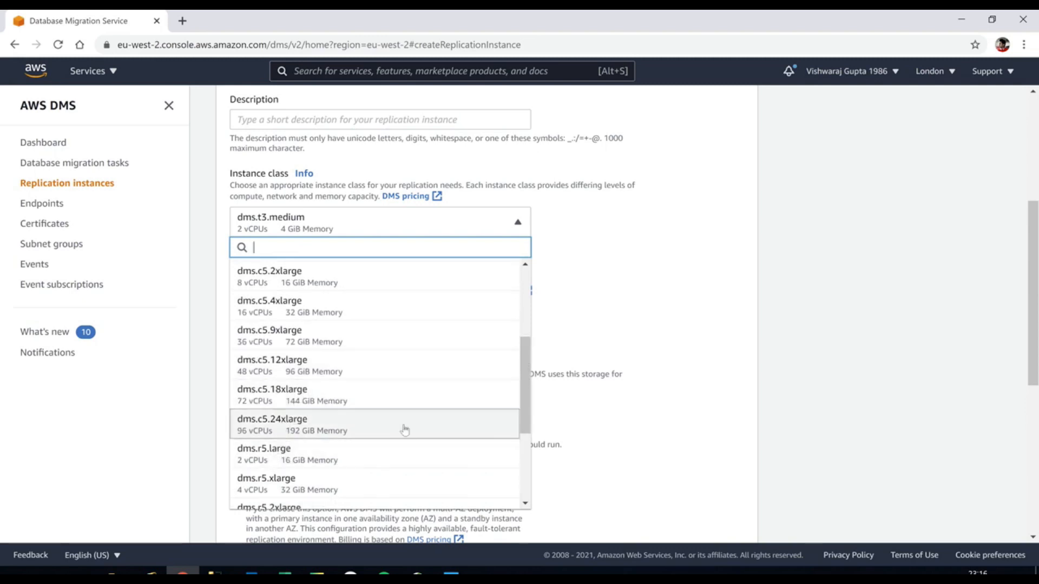
{"action": "left_click_drag", "start_coordinate": [527, 392], "coordinate": [525, 443]}
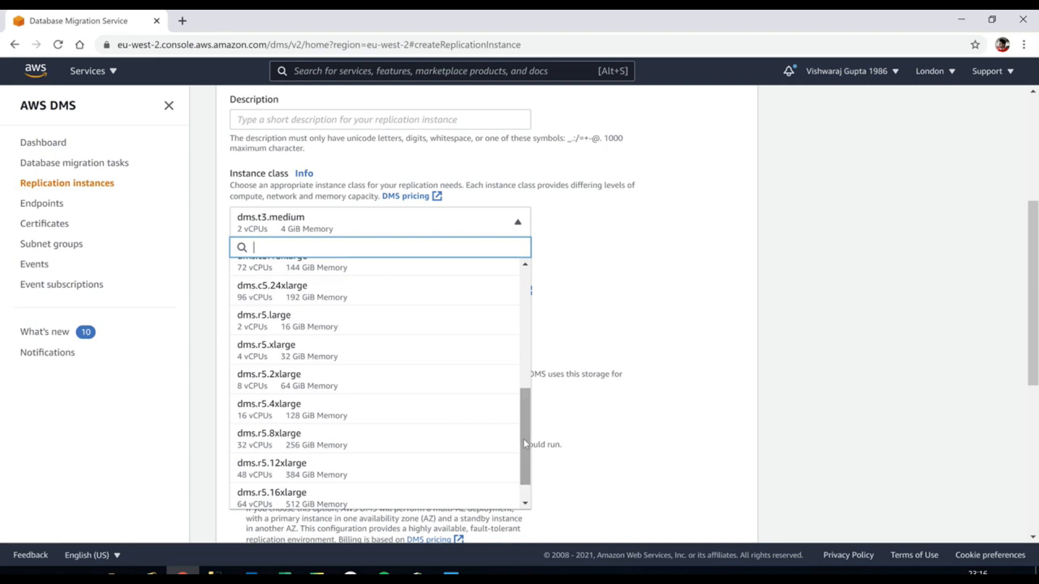
{"action": "left_click_drag", "start_coordinate": [525, 444], "coordinate": [524, 471]}
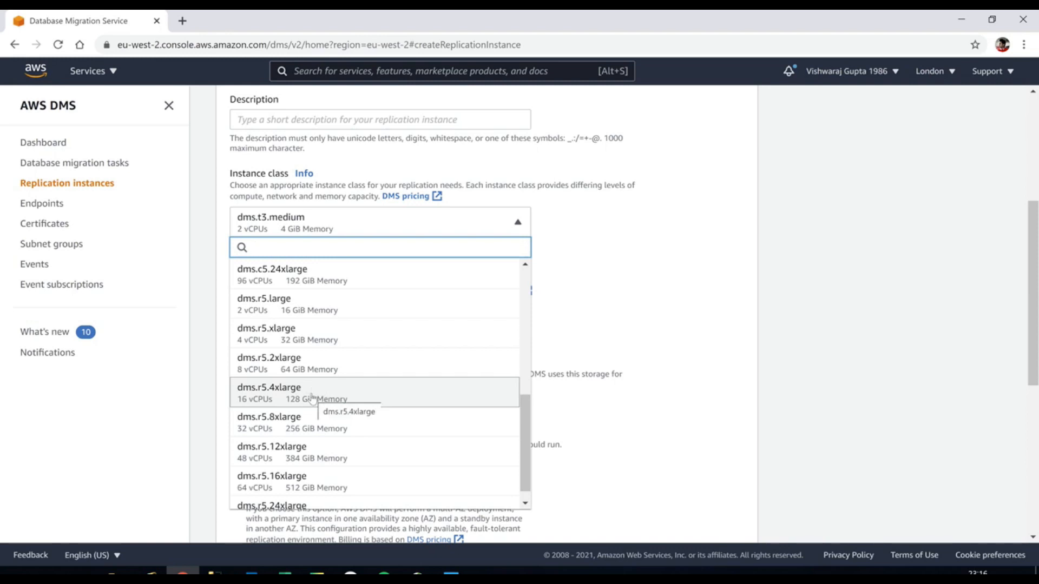
{"action": "left_click", "coordinate": [549, 288]}
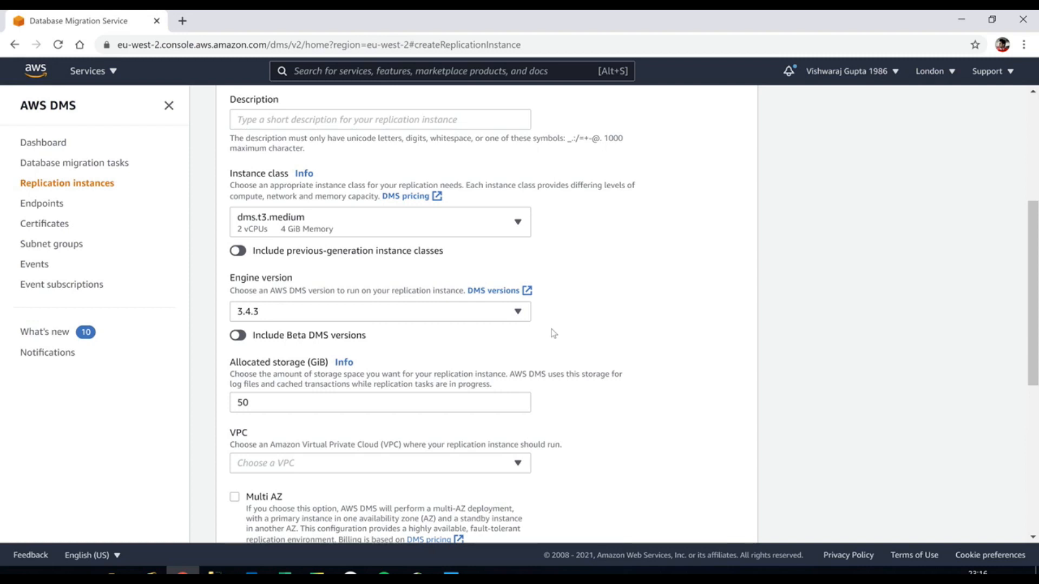
{"action": "left_click", "coordinate": [522, 315]}
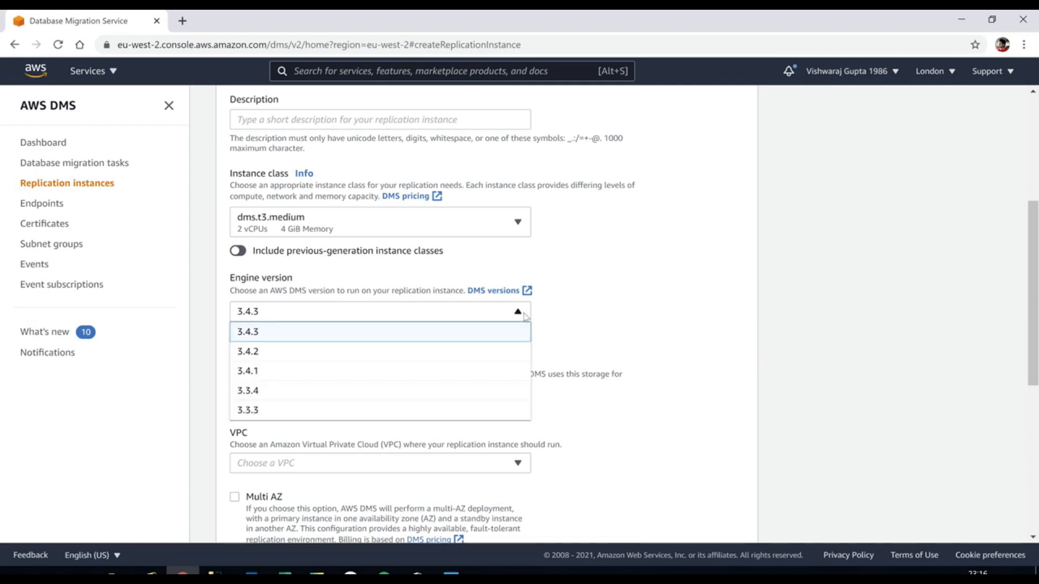
{"action": "left_click", "coordinate": [578, 317]}
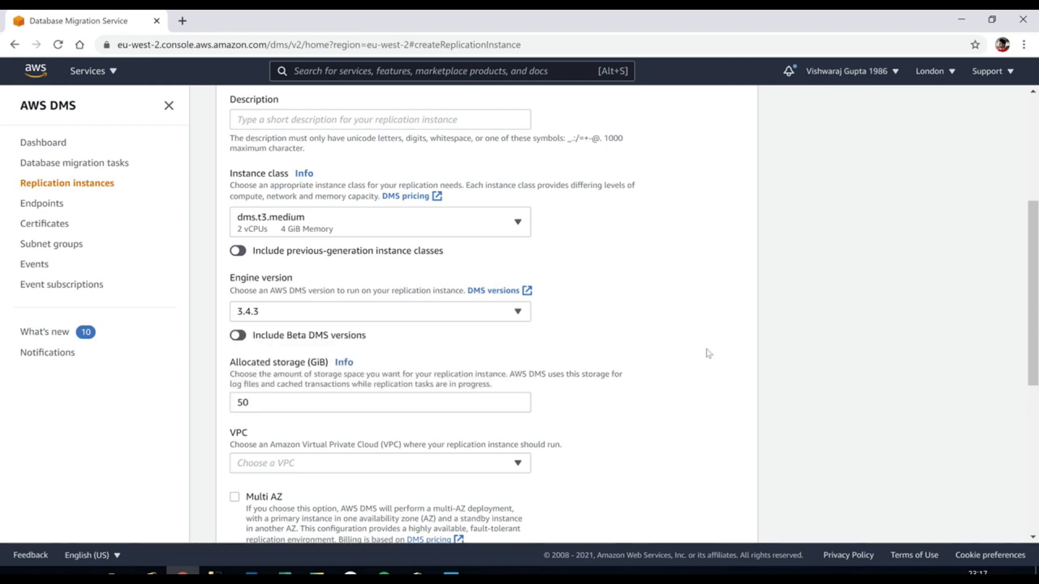
Review the VPC choices for the replication instance and toggle its public accessibility off and back on
{"action": "left_click_drag", "start_coordinate": [1031, 306], "coordinate": [1028, 327]}
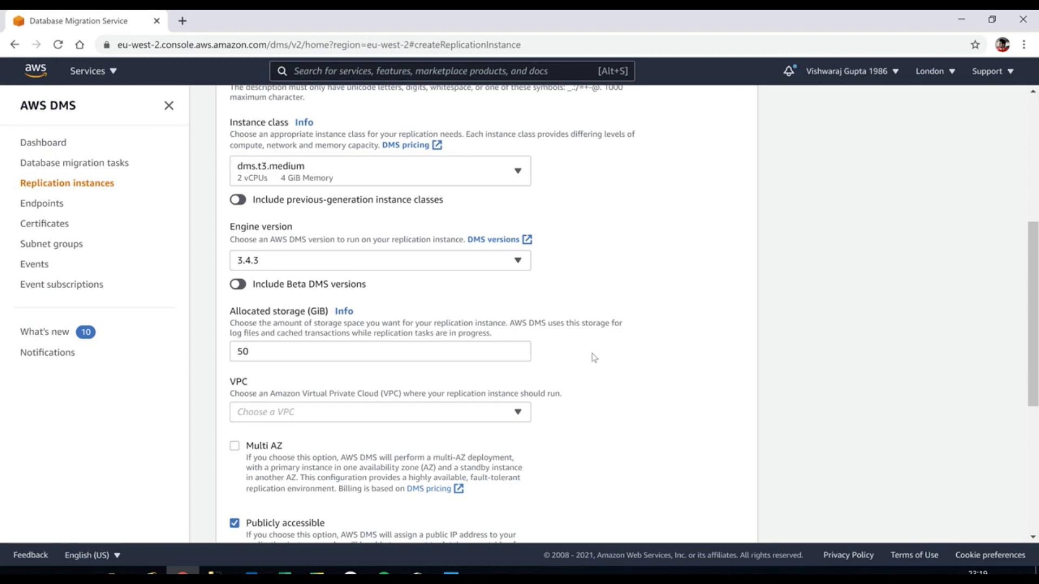
{"action": "left_click_drag", "start_coordinate": [1035, 282], "coordinate": [1033, 343]}
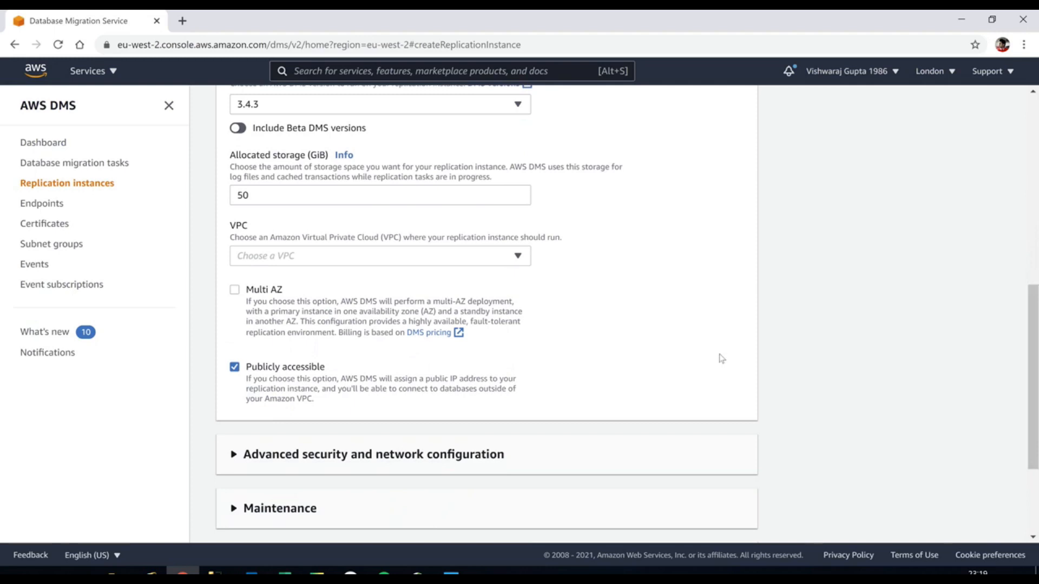
{"action": "left_click", "coordinate": [516, 263]}
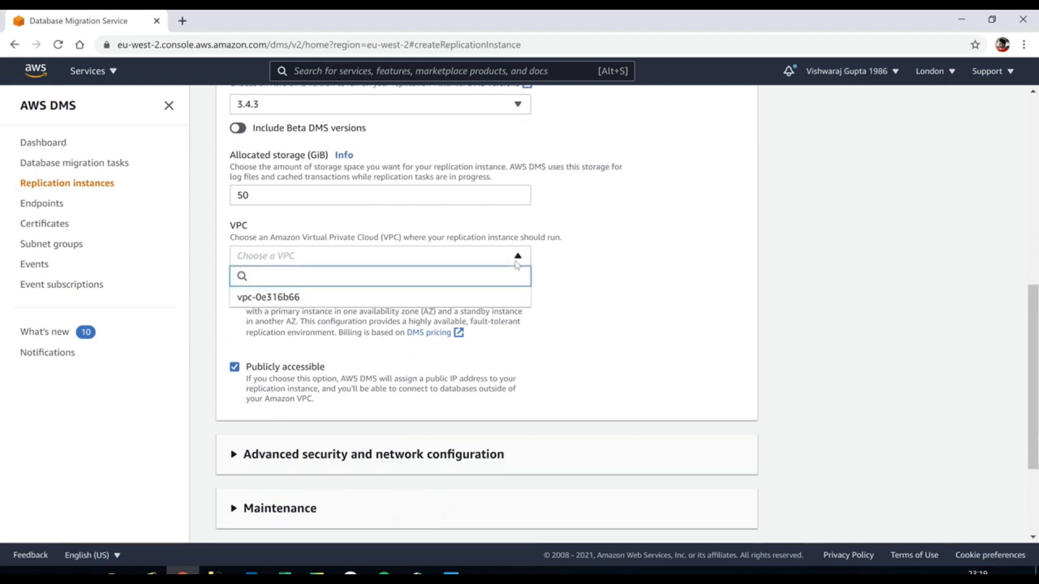
{"action": "left_click", "coordinate": [586, 303]}
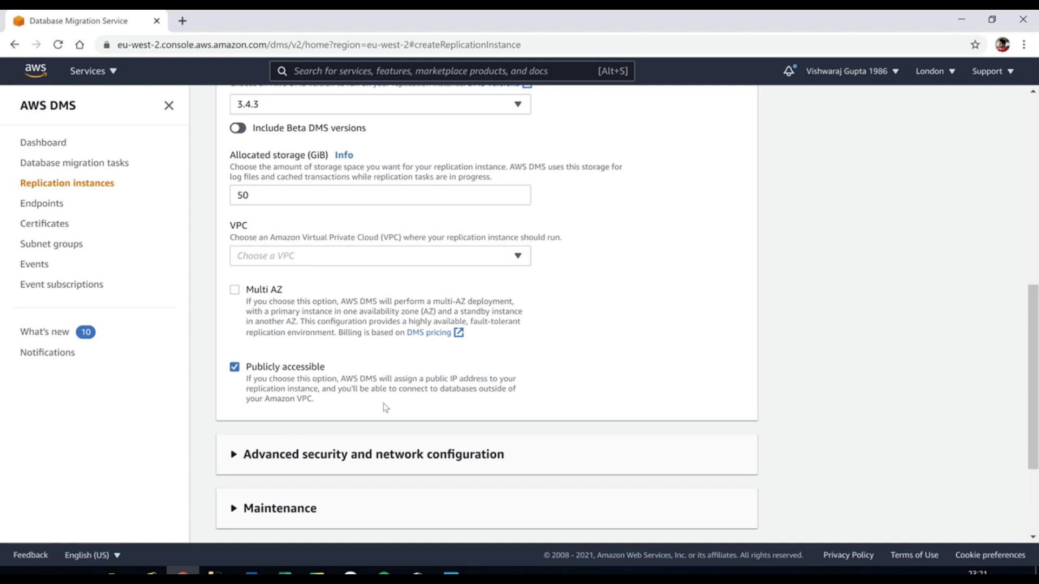
{"action": "left_click", "coordinate": [234, 368]}
{"action": "left_click", "coordinate": [235, 368]}
Expand and examine the replication instance's advanced security and network configuration
{"action": "left_click_drag", "start_coordinate": [1038, 374], "coordinate": [1023, 453]}
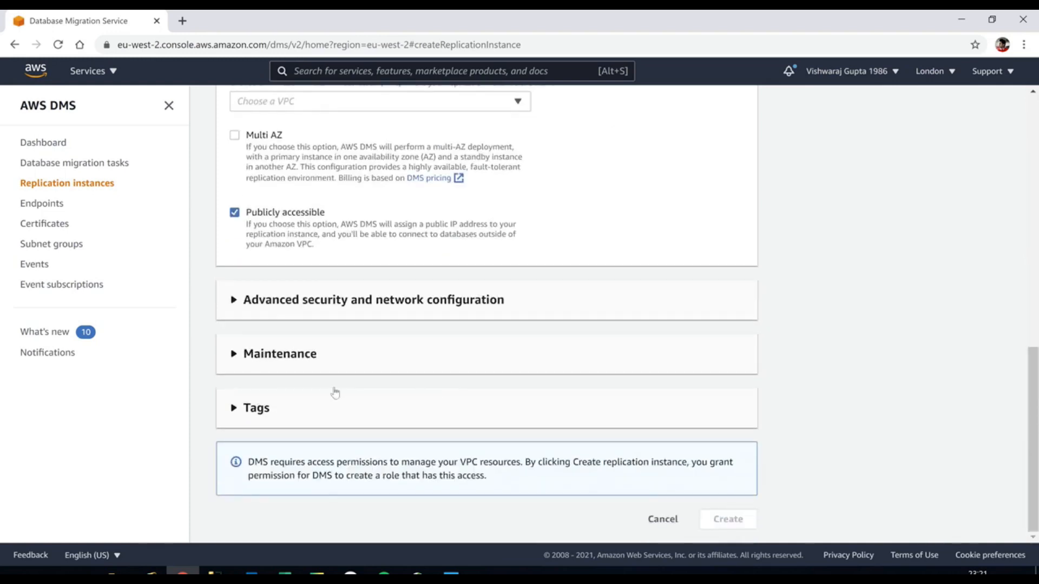
{"action": "left_click", "coordinate": [235, 301]}
{"action": "left_click_drag", "start_coordinate": [1036, 343], "coordinate": [1035, 378]}
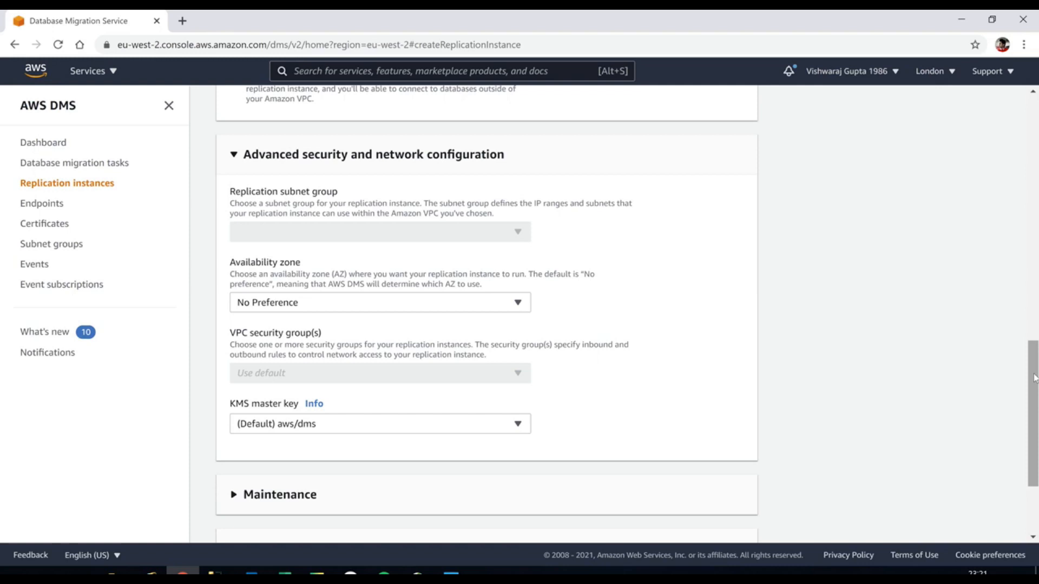
Expand the maintenance settings and set the maintenance window's start day to Saturday
{"action": "left_click_drag", "start_coordinate": [1035, 377], "coordinate": [1035, 381]}
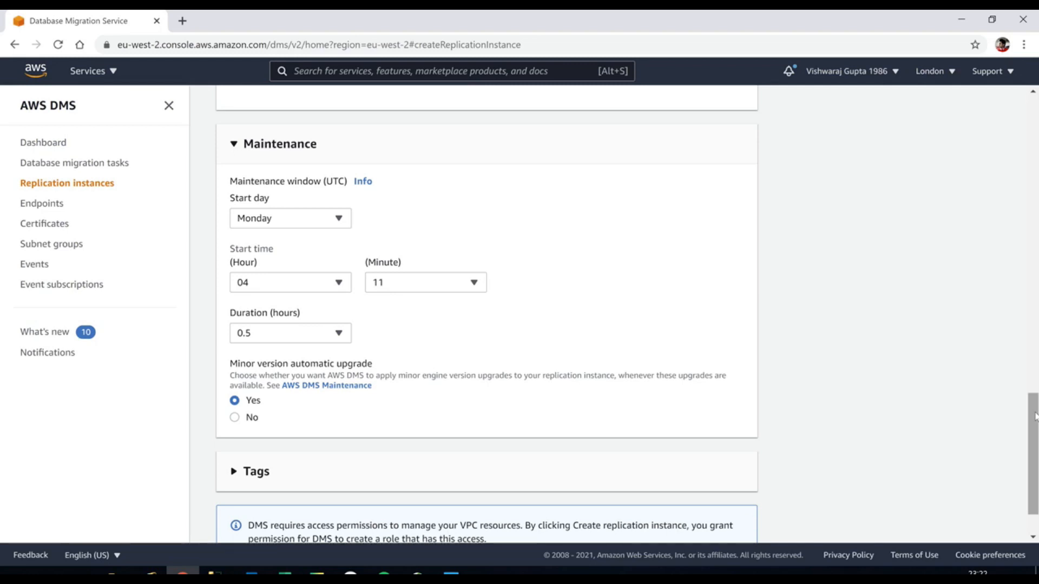
{"action": "scroll", "coordinate": [453, 333], "scroll_direction": "down", "scroll_amount": 1}
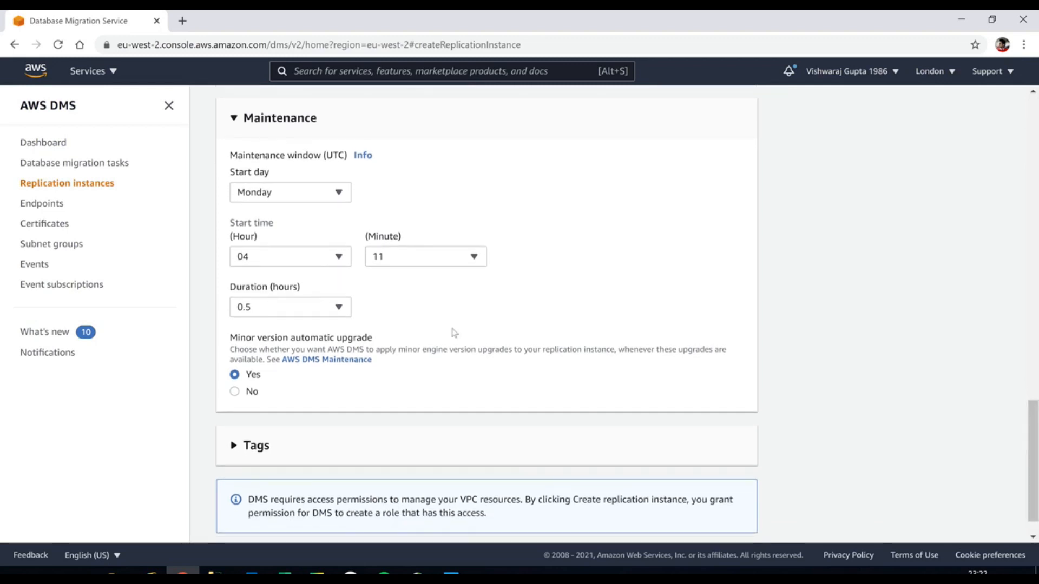
{"action": "left_click", "coordinate": [340, 194]}
{"action": "left_click", "coordinate": [290, 311]}
{"action": "left_click_drag", "start_coordinate": [1027, 418], "coordinate": [1023, 485]}
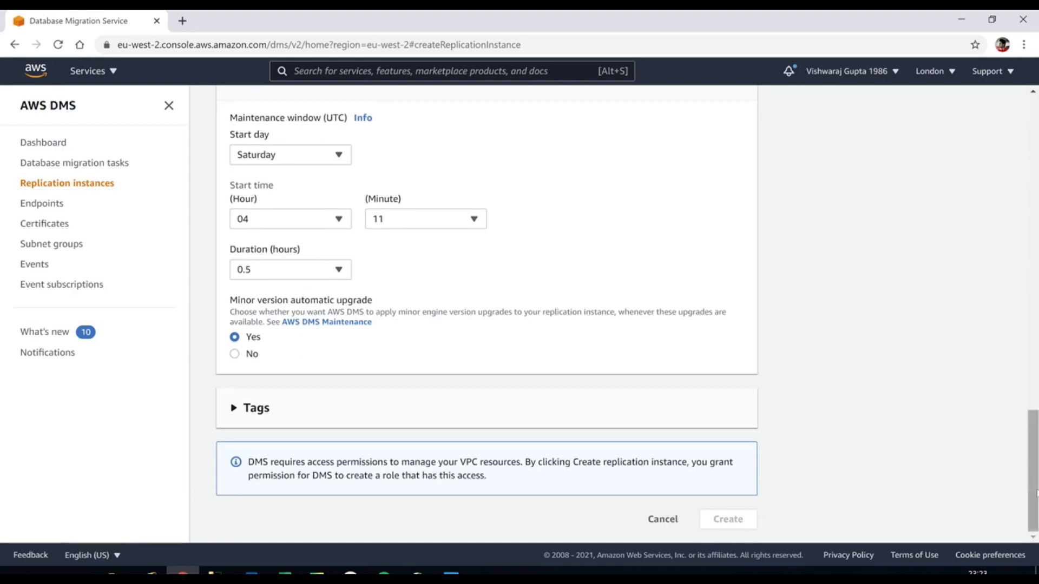
Leave the replication instance form, go to the DMS endpoints and start creating an endpoint
{"action": "left_click_drag", "start_coordinate": [1036, 494], "coordinate": [1036, 215]}
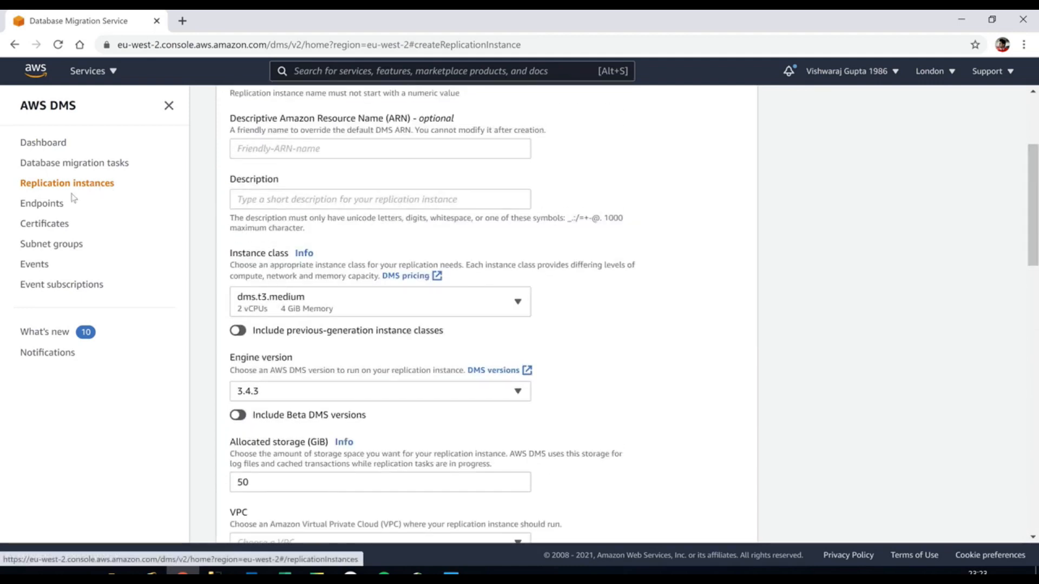
{"action": "left_click", "coordinate": [52, 206]}
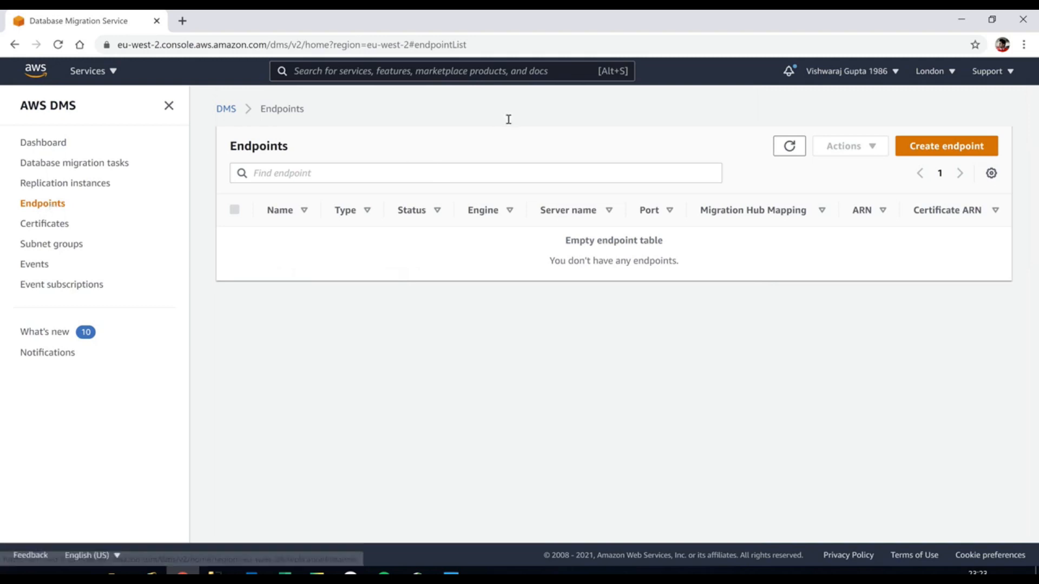
{"action": "left_click", "coordinate": [920, 153]}
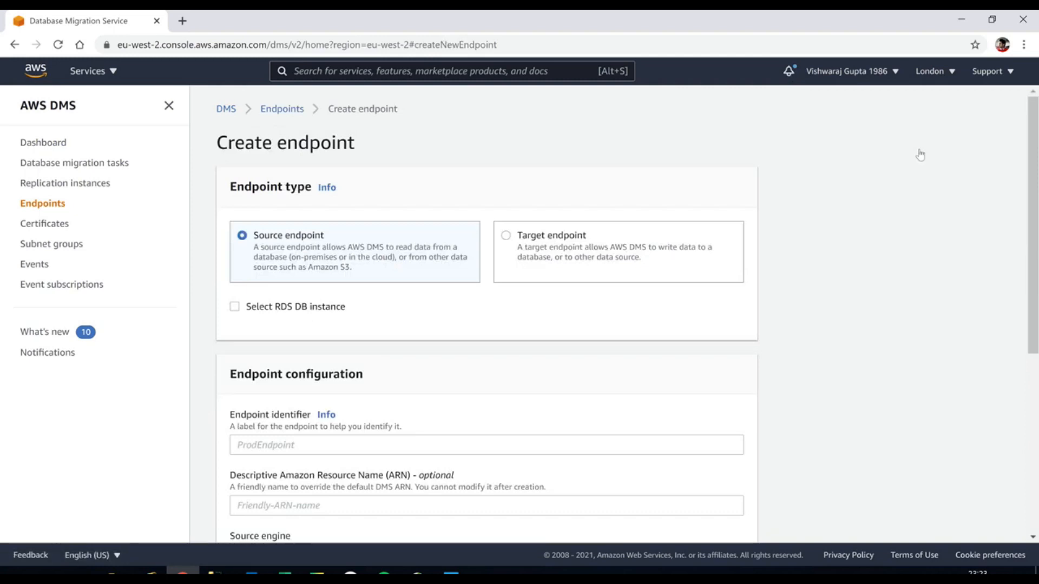
Enter an identifier for the source endpoint and choose Microsoft SQL Server as its source engine
{"action": "left_click_drag", "start_coordinate": [1033, 172], "coordinate": [1033, 292]}
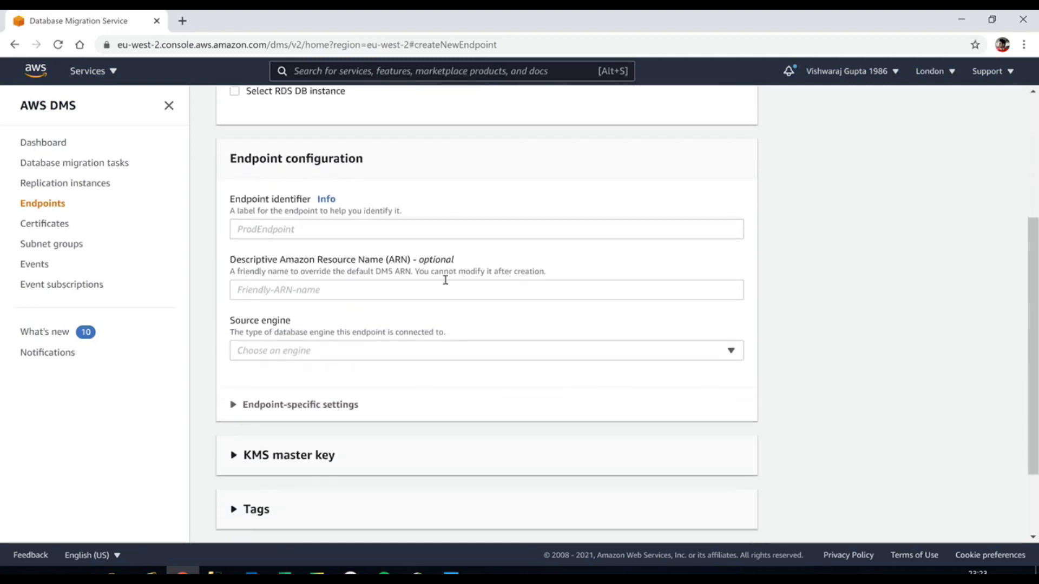
{"action": "left_click", "coordinate": [320, 233]}
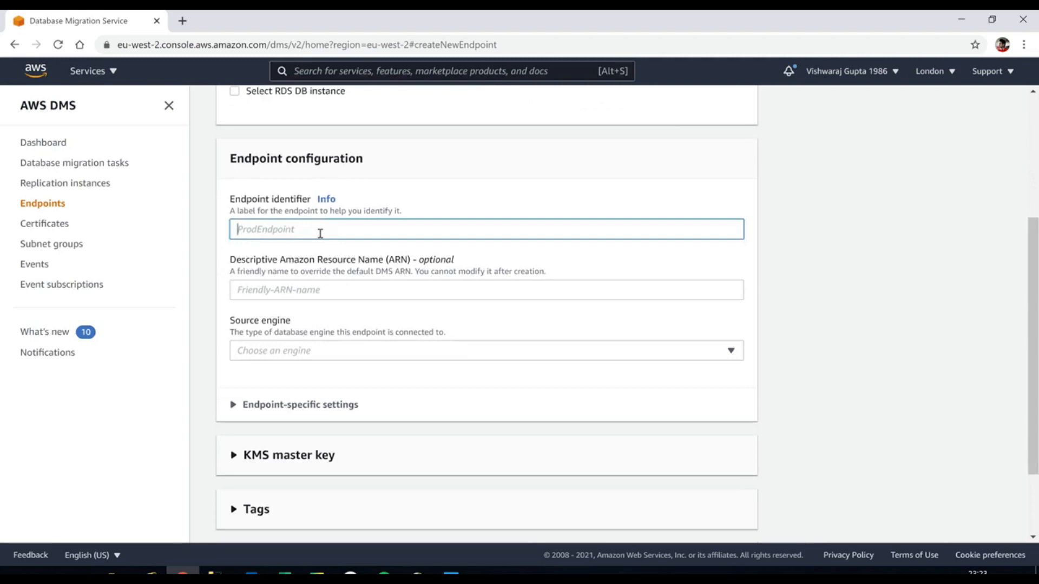
{"action": "type", "text": "Vishu"}
{"action": "left_click", "coordinate": [308, 351]}
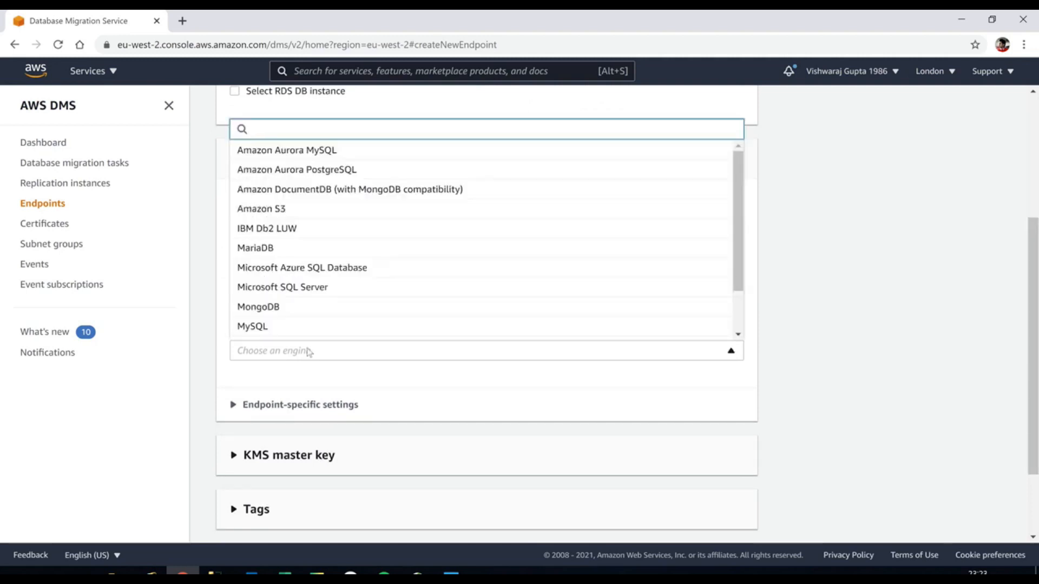
{"action": "left_click", "coordinate": [324, 292]}
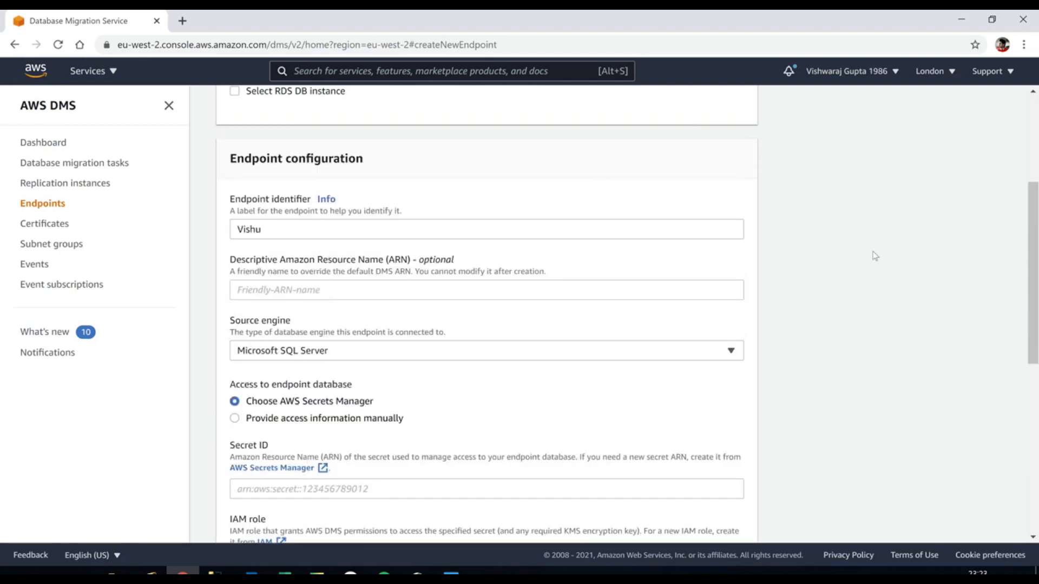
Set the endpoint database access to have its access information provided manually
{"action": "left_click_drag", "start_coordinate": [1031, 233], "coordinate": [1031, 302]}
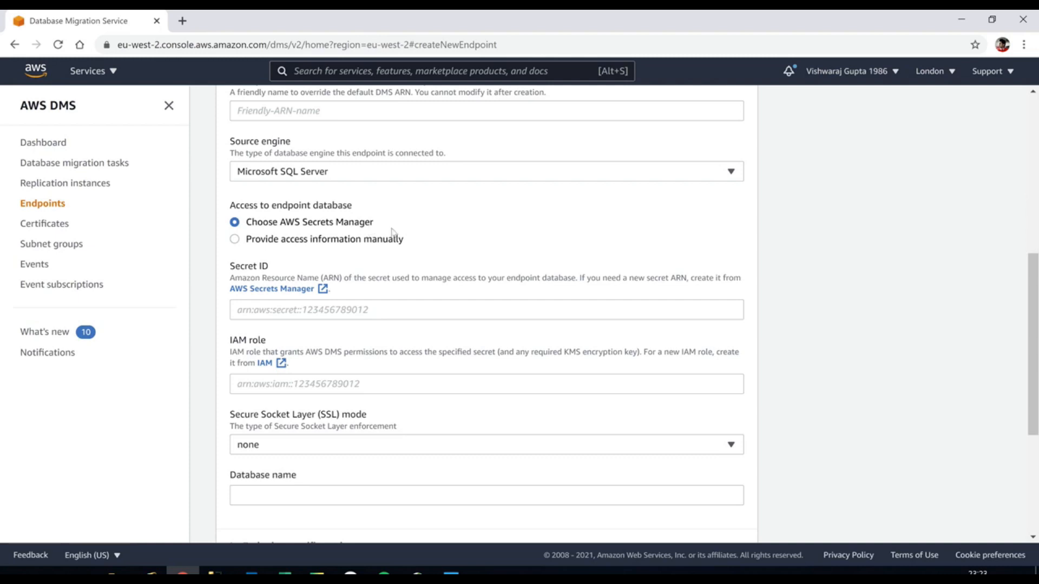
{"action": "left_click_drag", "start_coordinate": [1038, 324], "coordinate": [1038, 334]}
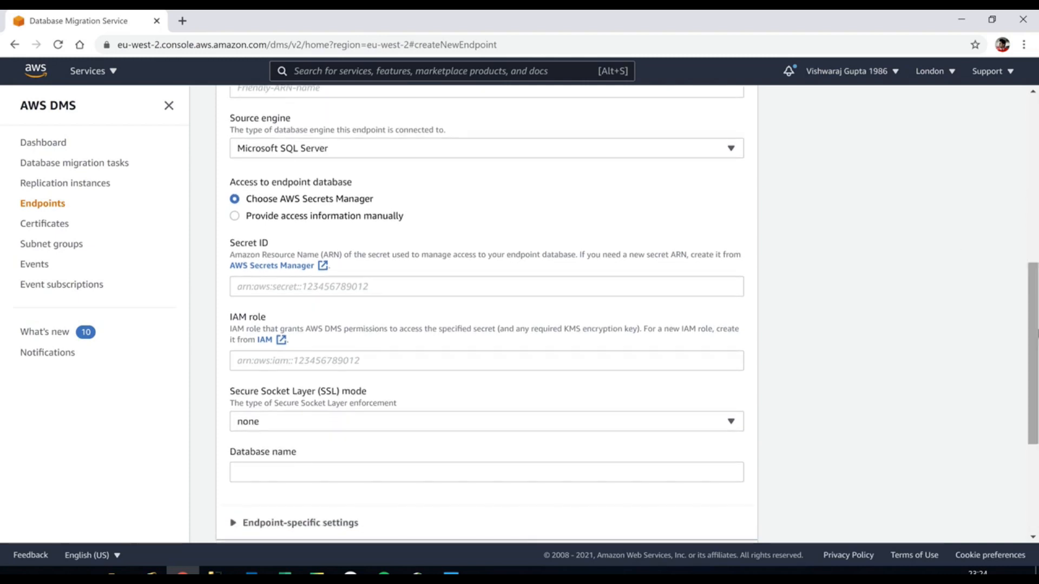
{"action": "left_click", "coordinate": [235, 217]}
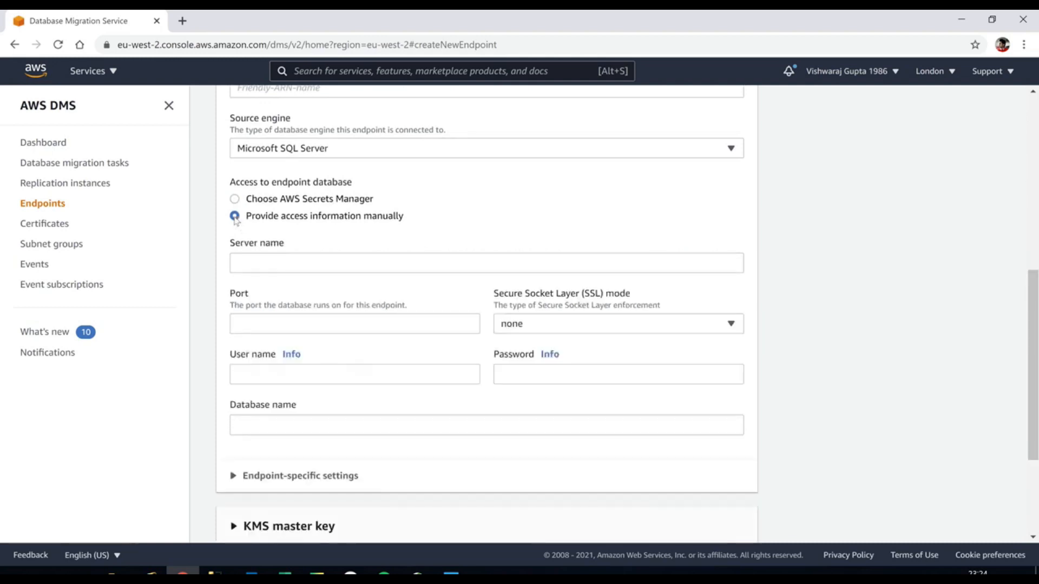
Review the source endpoint's server name, port, user name and database name fields
{"action": "left_click", "coordinate": [277, 261]}
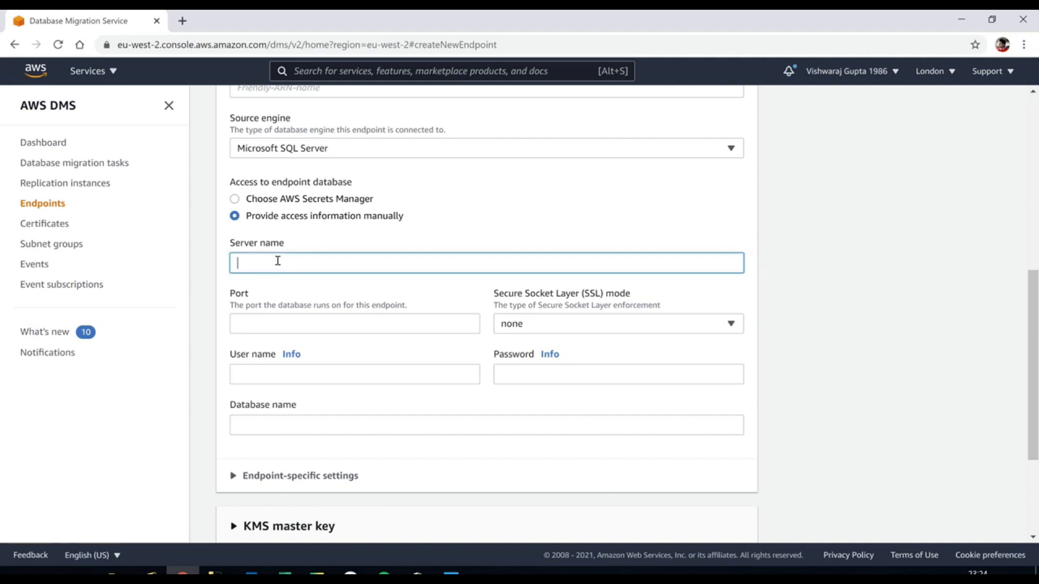
{"action": "left_click", "coordinate": [283, 331]}
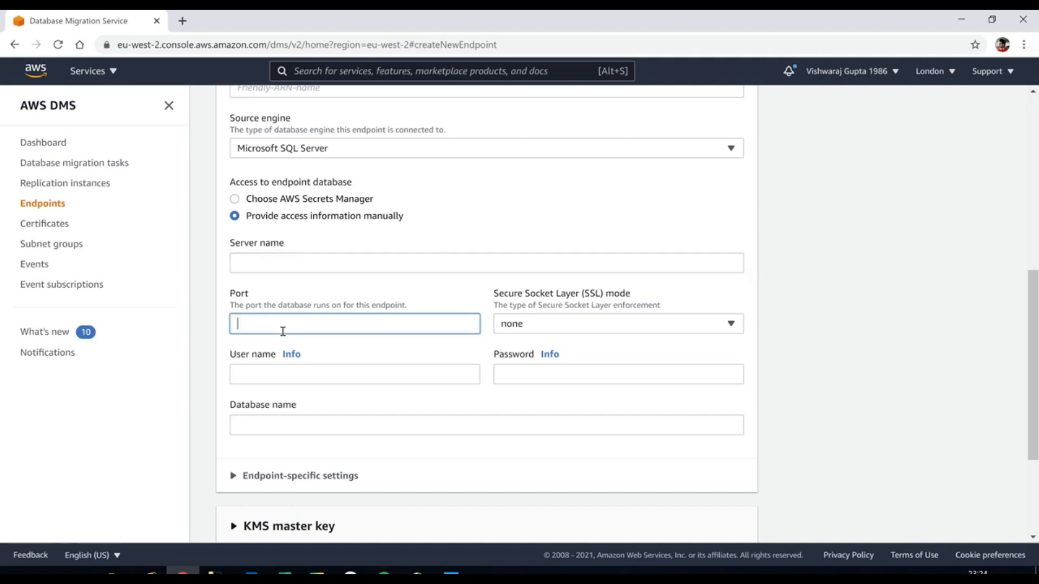
{"action": "left_click", "coordinate": [285, 375]}
{"action": "left_click", "coordinate": [287, 422]}
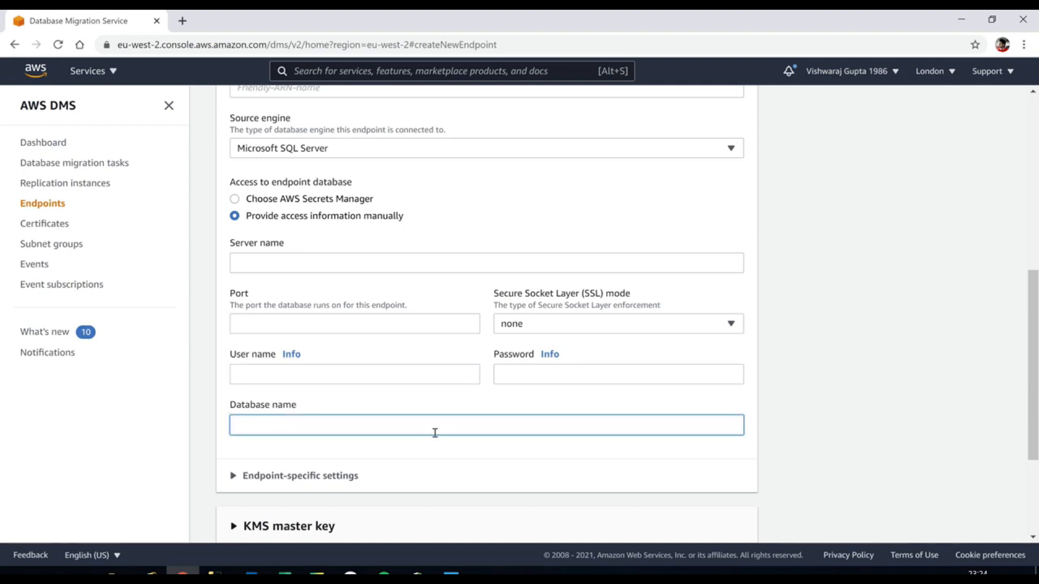
Switch to Photos to check the connection query's IP address and port in SQlscreenshot2.png, and return to the endpoint's server name field
{"action": "left_click", "coordinate": [451, 571]}
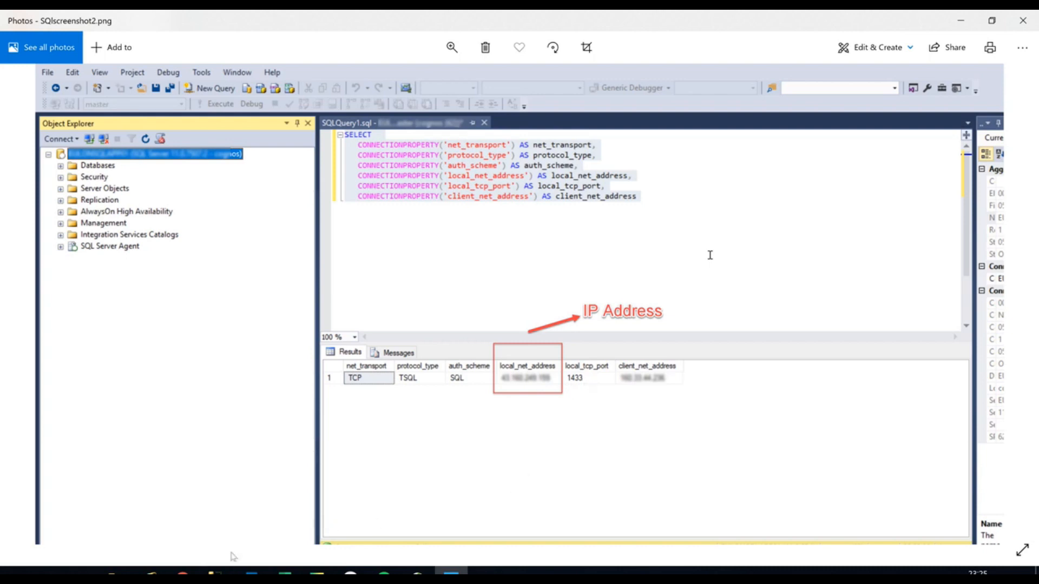
{"action": "left_click", "coordinate": [182, 571]}
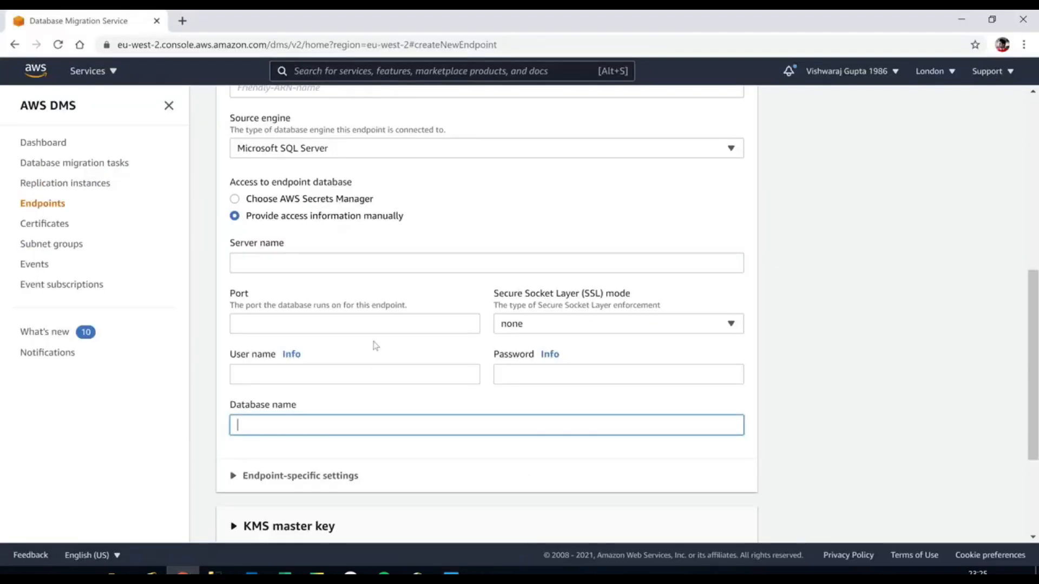
{"action": "left_click", "coordinate": [329, 262]}
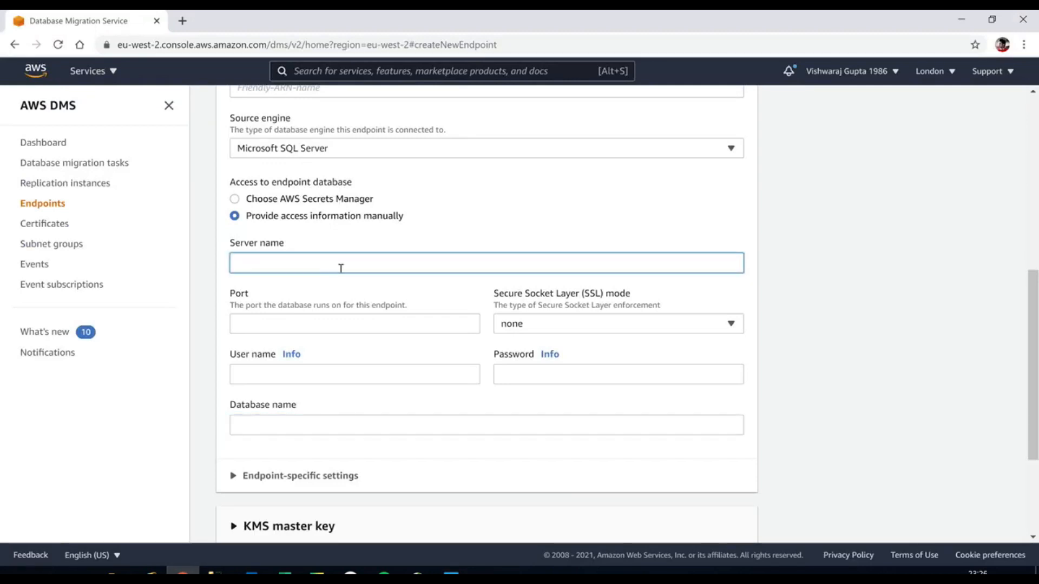
Review the source endpoint's port, user name, password and database name fields and the available SSL modes
{"action": "left_click", "coordinate": [300, 325]}
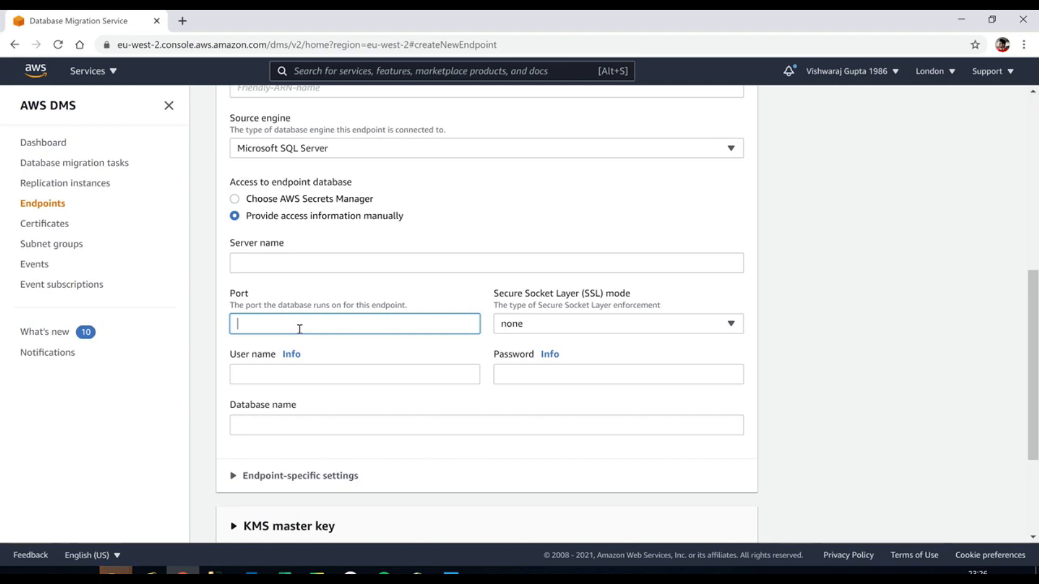
{"action": "left_click", "coordinate": [302, 377]}
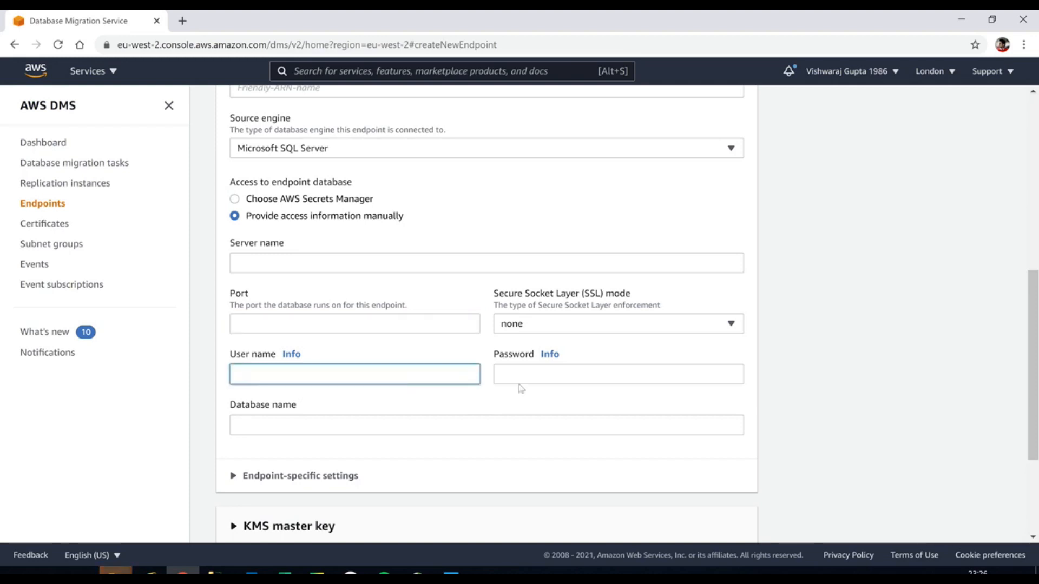
{"action": "left_click", "coordinate": [526, 376]}
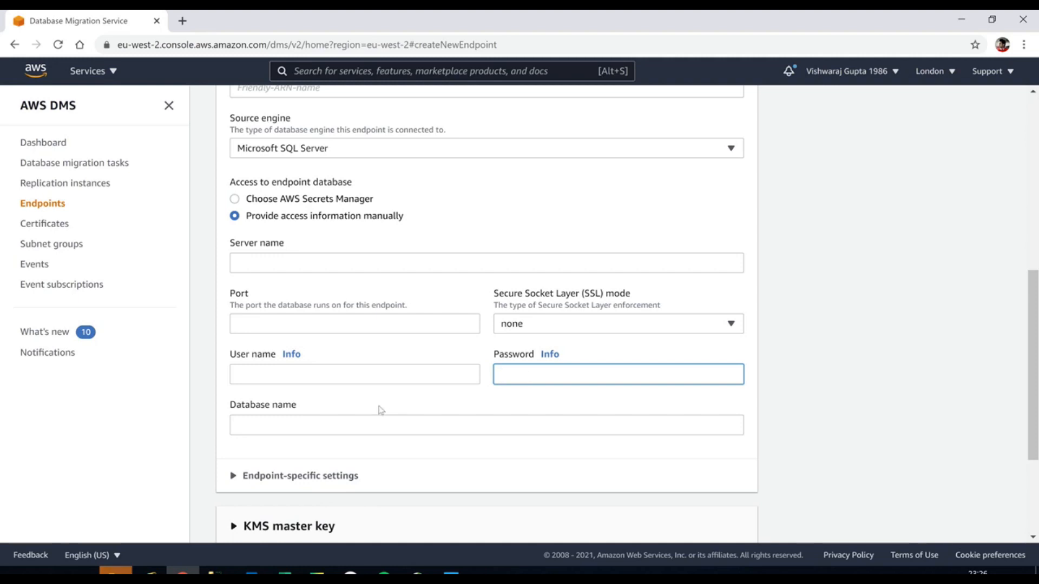
{"action": "left_click", "coordinate": [341, 426]}
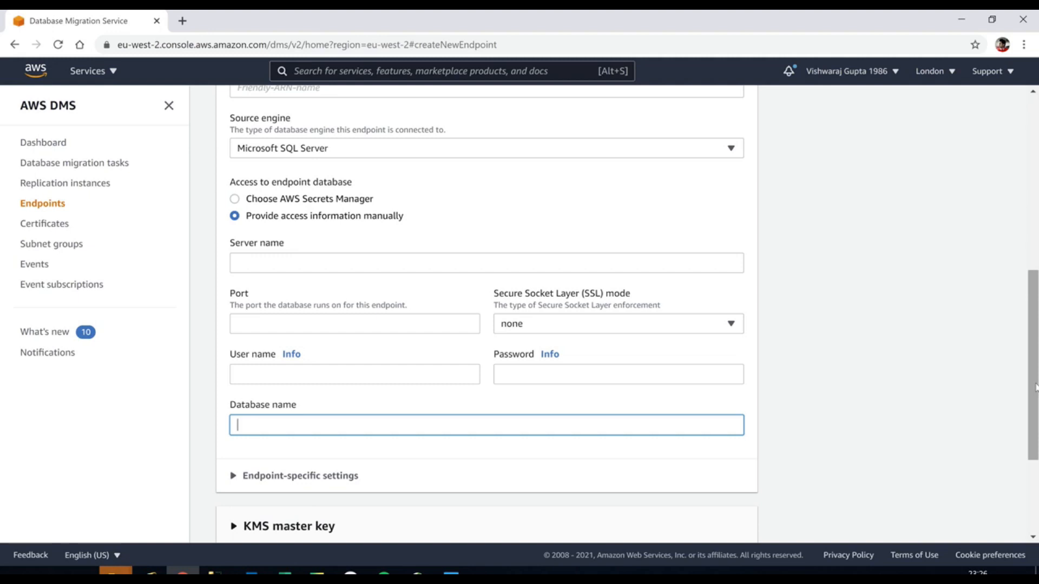
{"action": "left_click", "coordinate": [731, 333]}
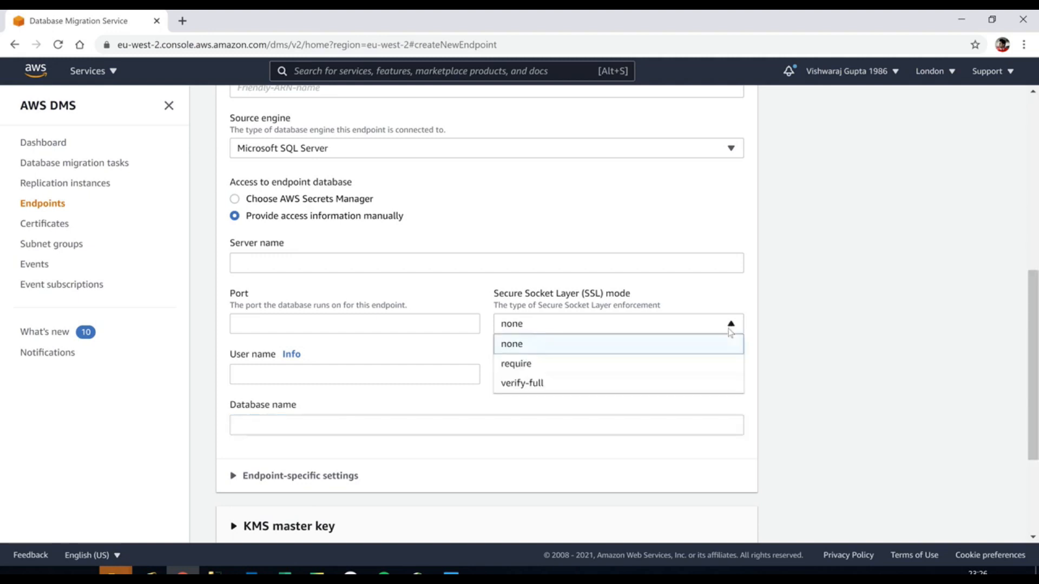
{"action": "left_click", "coordinate": [731, 333]}
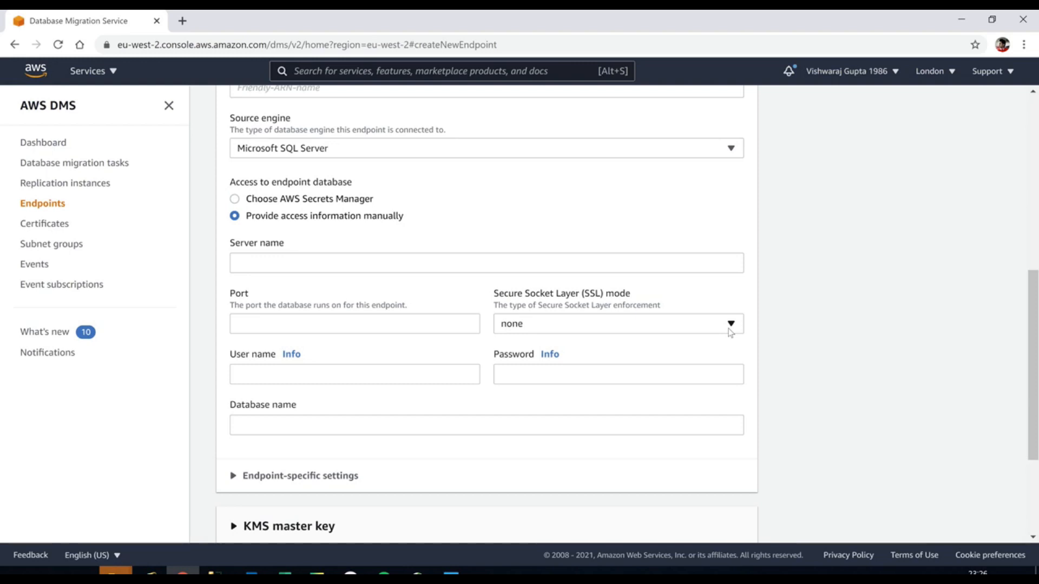
Expand the source endpoint's KMS master key settings and review the remaining optional sections
{"action": "left_click_drag", "start_coordinate": [1029, 340], "coordinate": [1028, 447]}
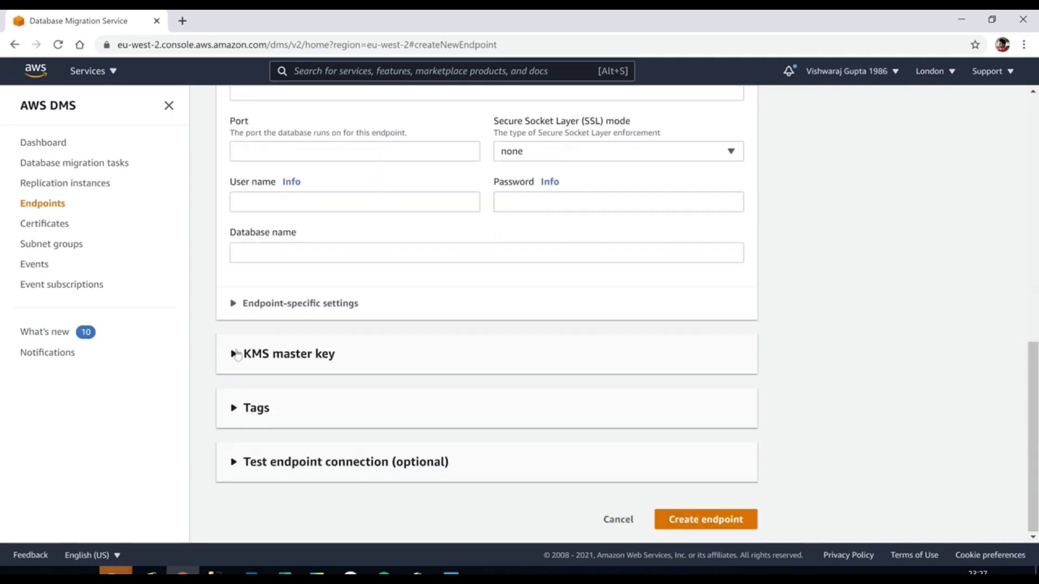
{"action": "left_click", "coordinate": [237, 355]}
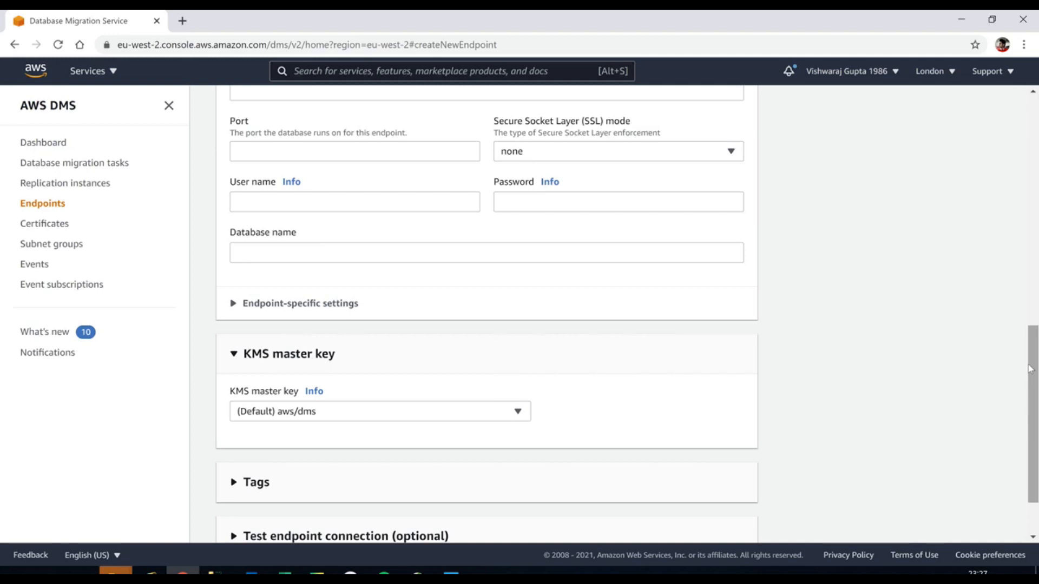
{"action": "left_click_drag", "start_coordinate": [1029, 369], "coordinate": [1030, 399]}
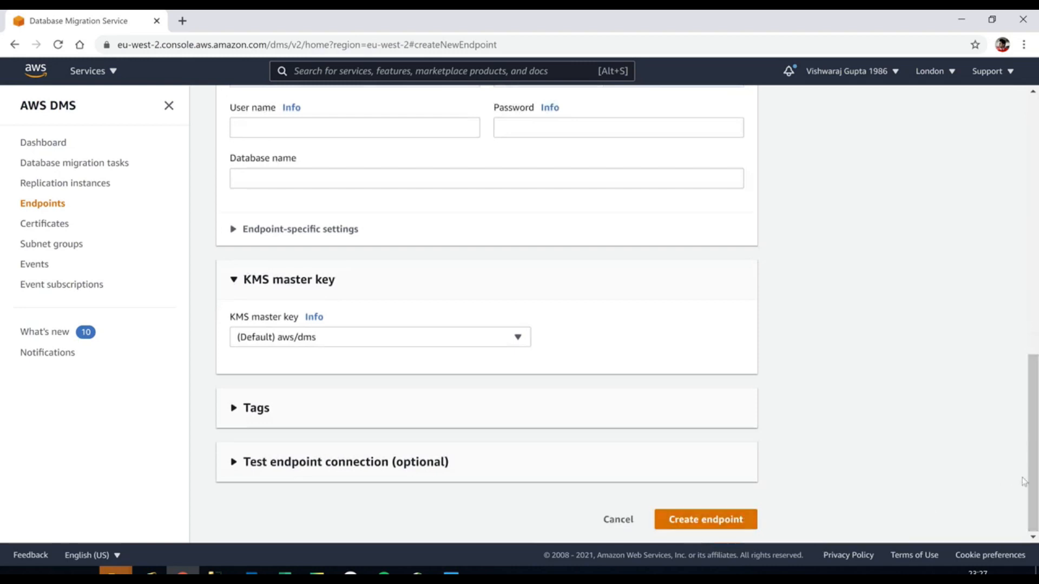
Try the target endpoint type, restore the source endpoint type and look over the form
{"action": "left_click_drag", "start_coordinate": [1033, 487], "coordinate": [1033, 246]}
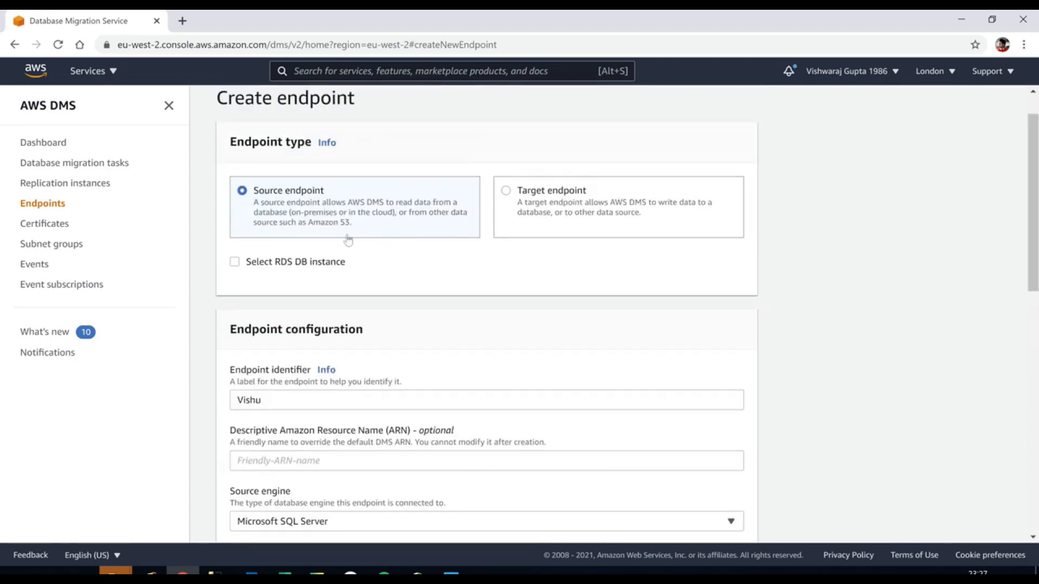
{"action": "left_click", "coordinate": [506, 192]}
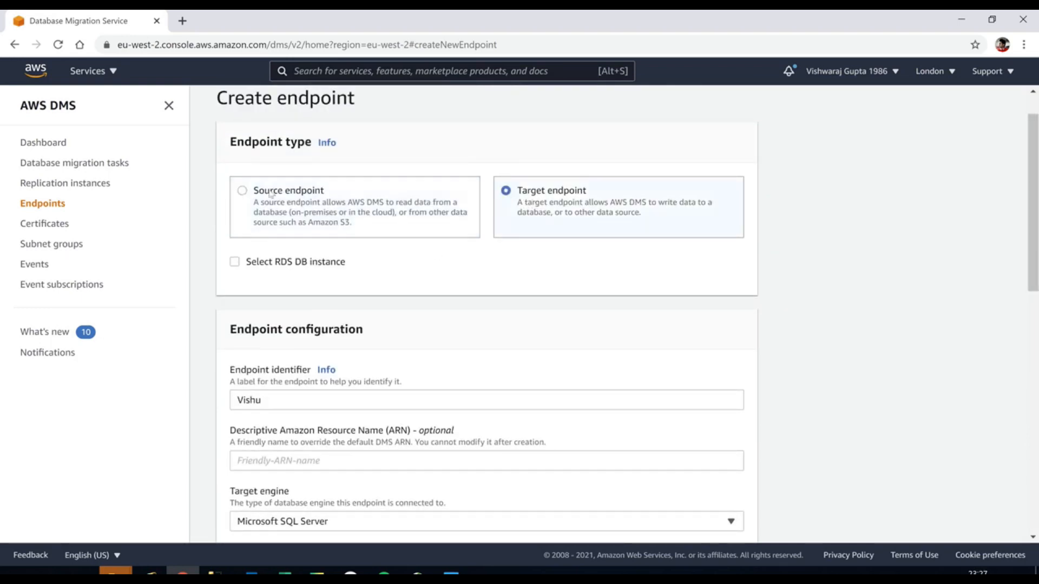
{"action": "left_click", "coordinate": [244, 192]}
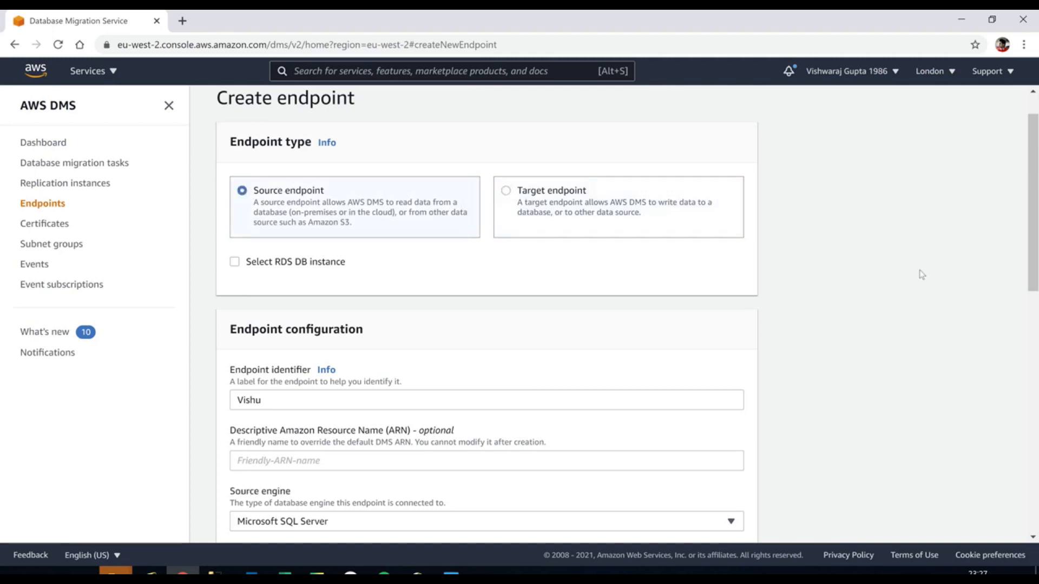
{"action": "scroll", "coordinate": [992, 383], "scroll_direction": "down", "scroll_amount": 8}
{"action": "scroll", "coordinate": [991, 399], "scroll_direction": "down", "scroll_amount": 4}
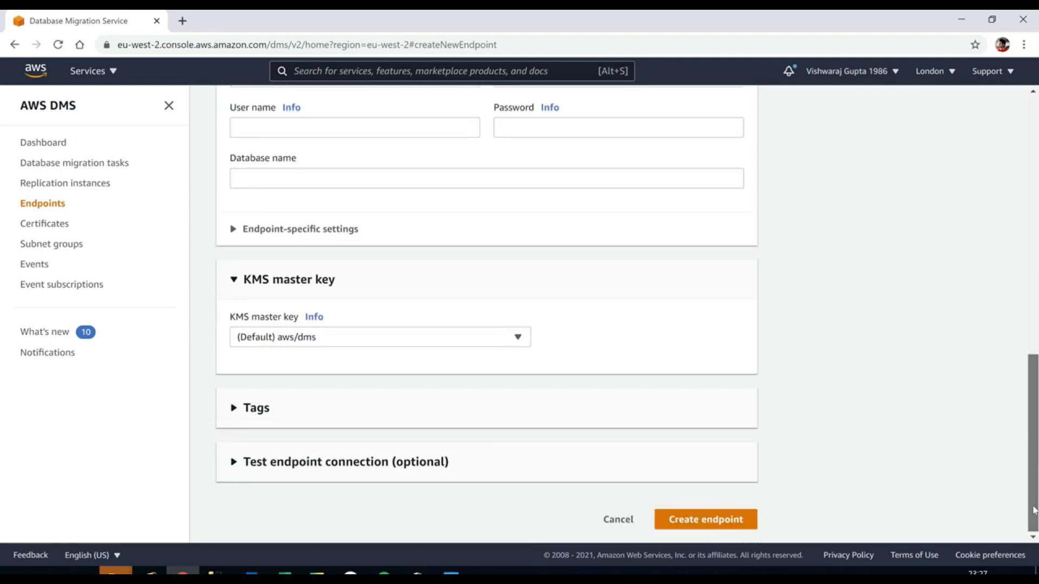
{"action": "scroll", "coordinate": [1034, 511], "scroll_direction": "up", "scroll_amount": 8}
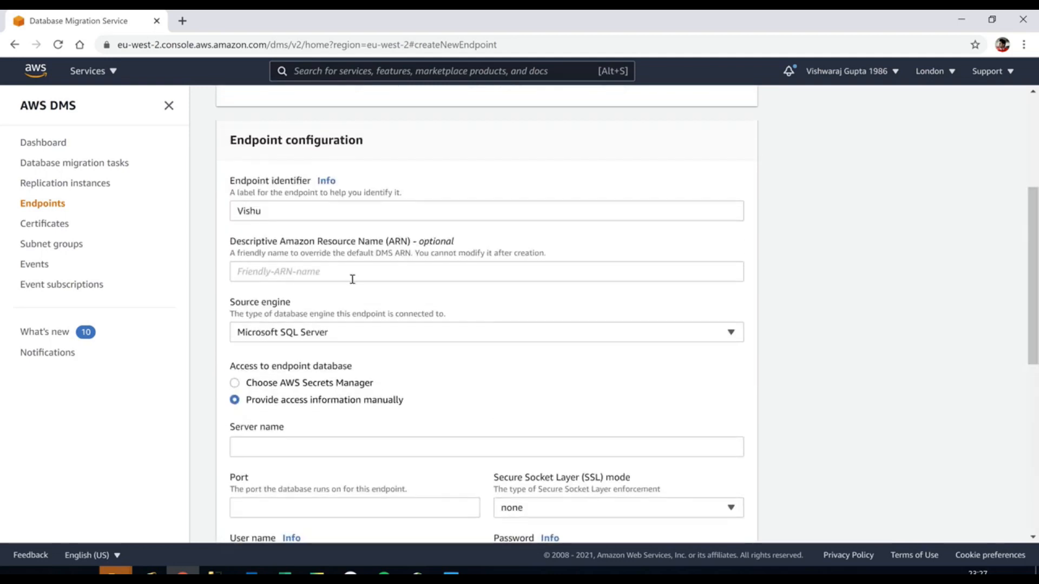
Leave the source endpoint form, start a new endpoint and set its type to target endpoint
{"action": "left_click", "coordinate": [48, 211]}
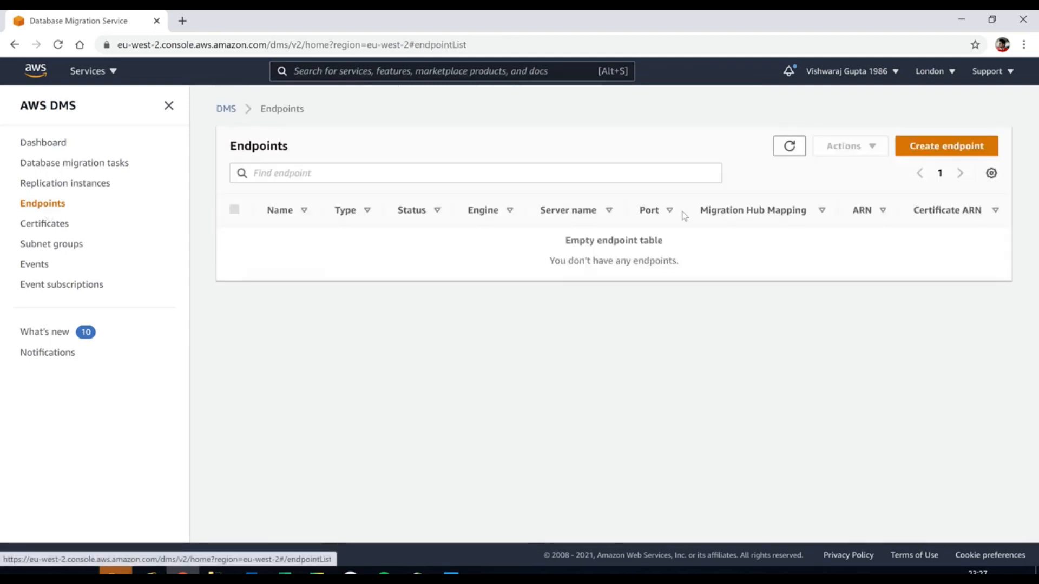
{"action": "left_click", "coordinate": [971, 146]}
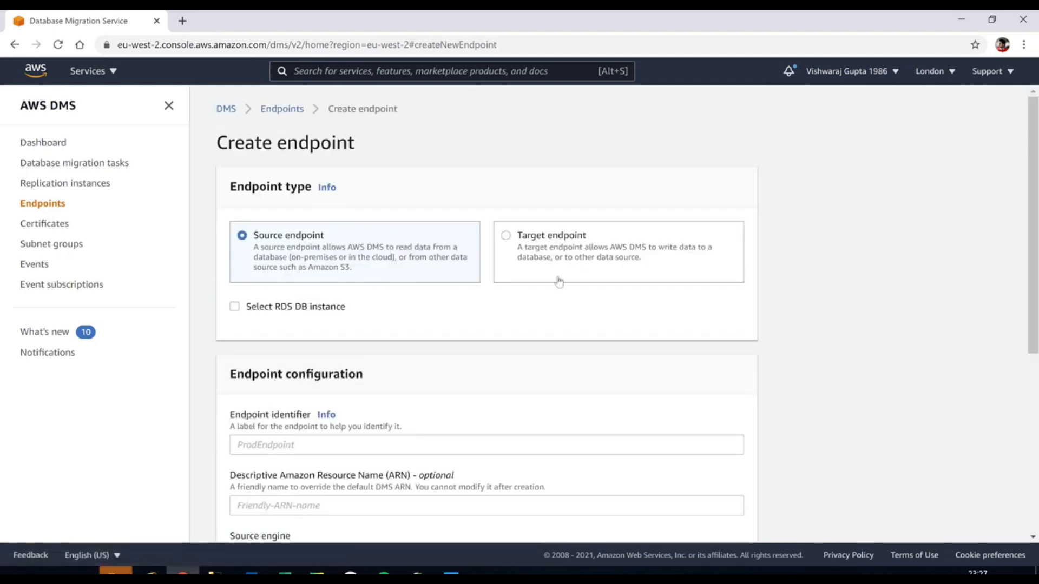
{"action": "left_click", "coordinate": [508, 241]}
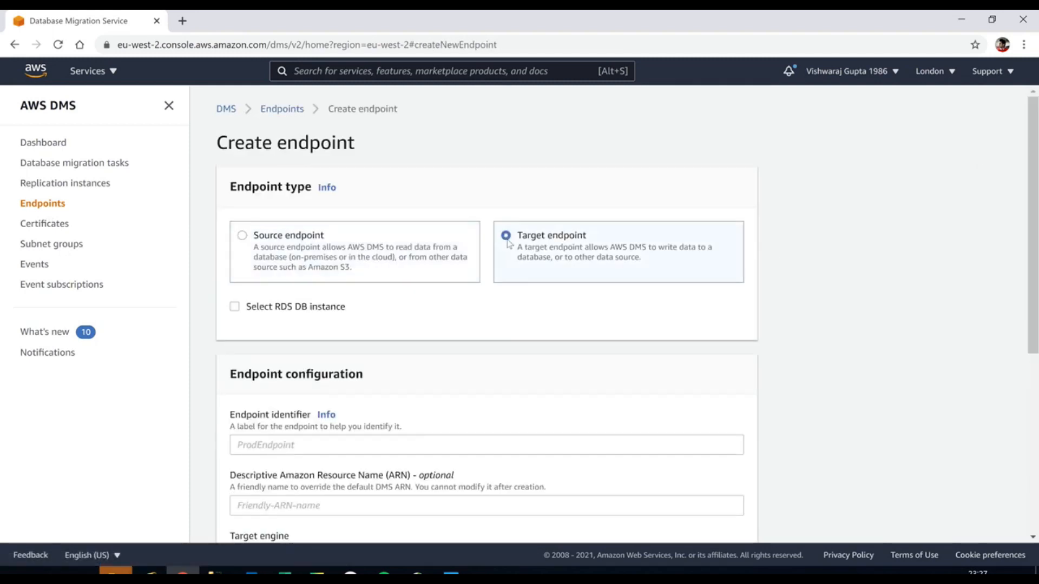
Enter "redshift" plus the owner's short name as the target endpoint's identifier, and choose Amazon Redshift as its target engine
{"action": "left_click_drag", "start_coordinate": [1035, 231], "coordinate": [1034, 333]}
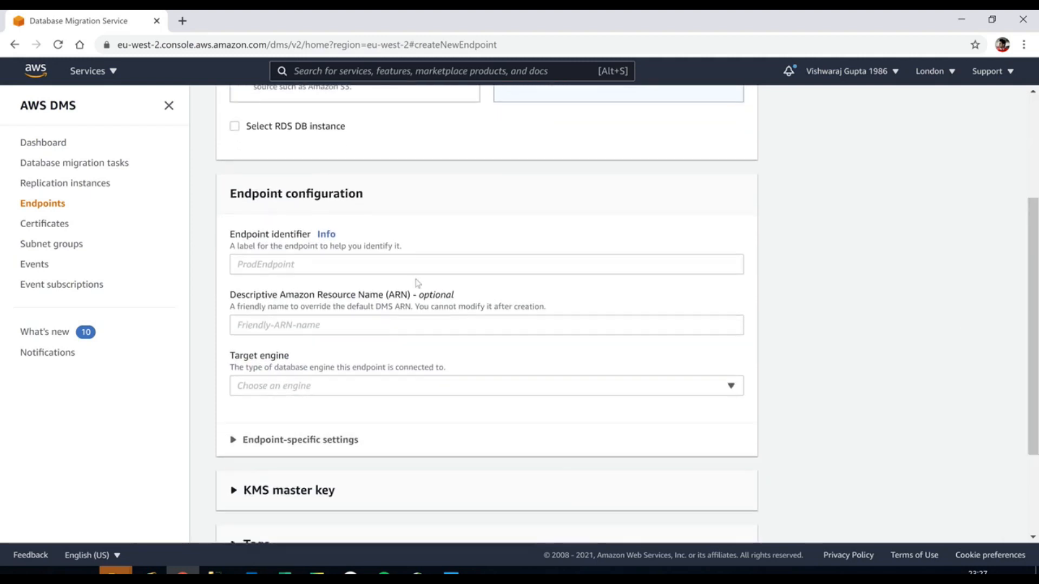
{"action": "left_click", "coordinate": [368, 269]}
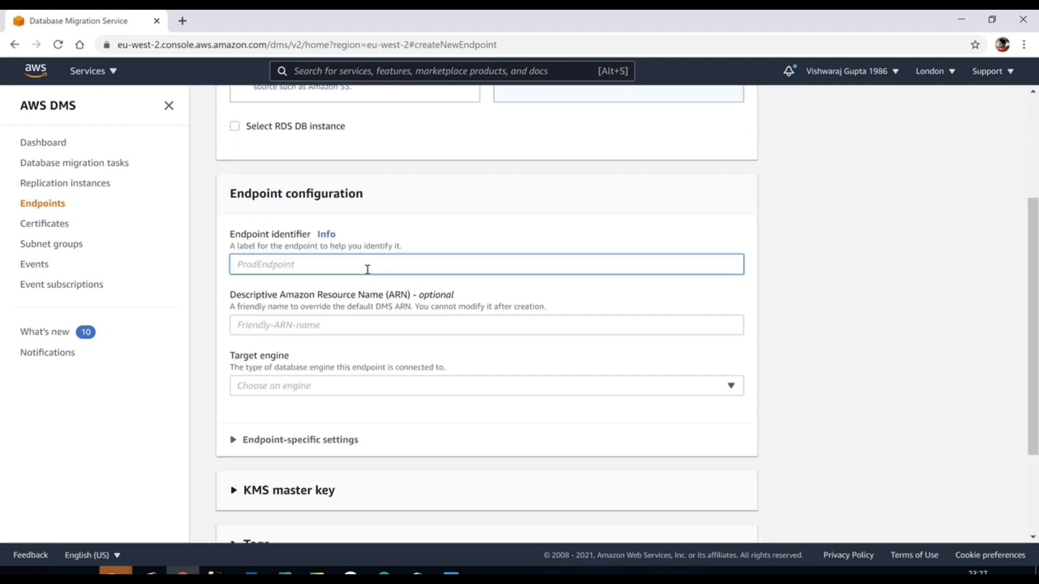
{"action": "type", "text": "redshiftvishu"}
{"action": "left_click", "coordinate": [364, 387]}
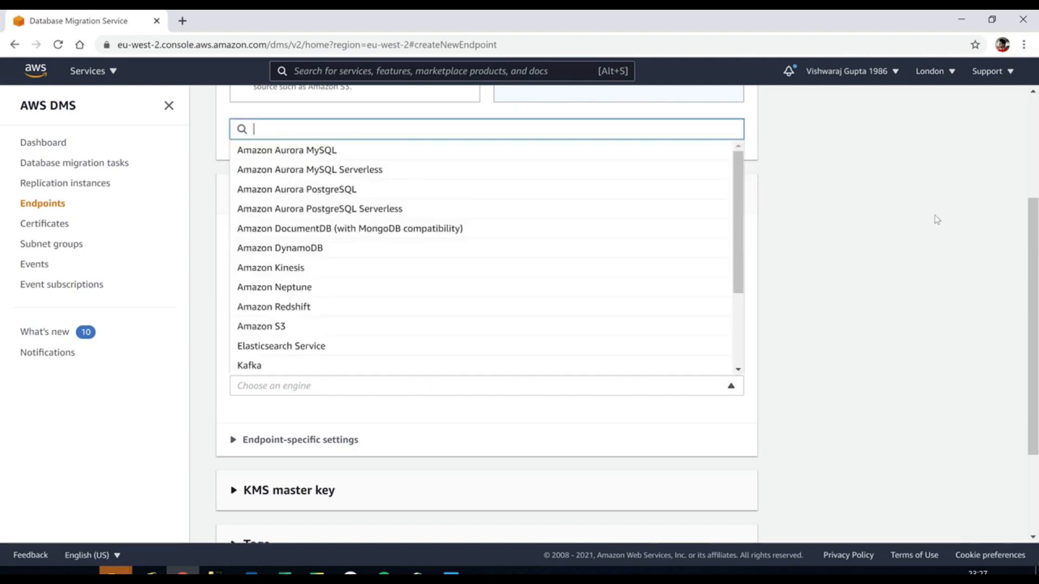
{"action": "left_click", "coordinate": [393, 307]}
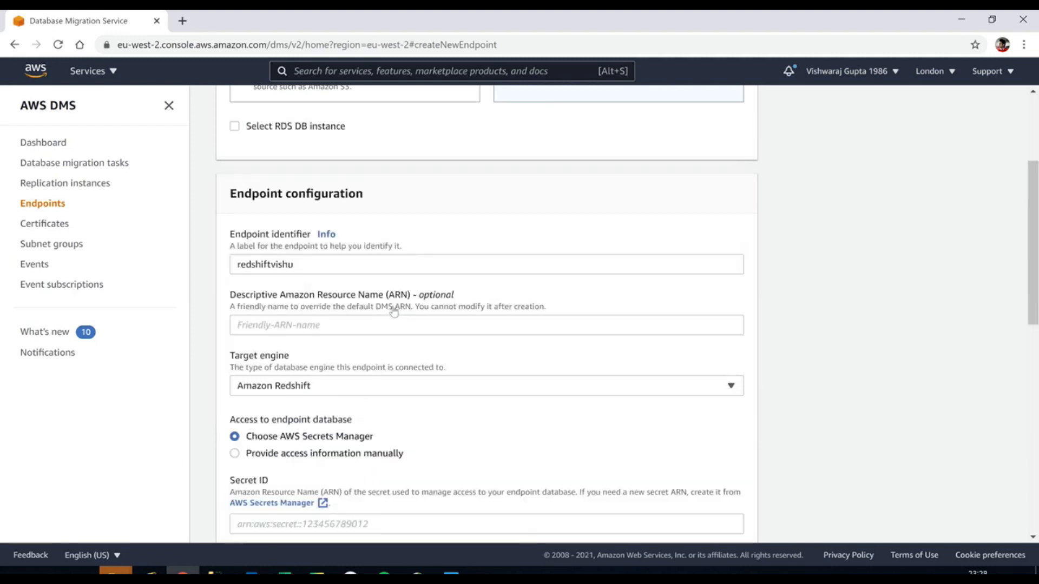
Set the Redshift target endpoint's database access to have its access information provided manually
{"action": "scroll", "coordinate": [1020, 296], "scroll_direction": "down", "scroll_amount": 4}
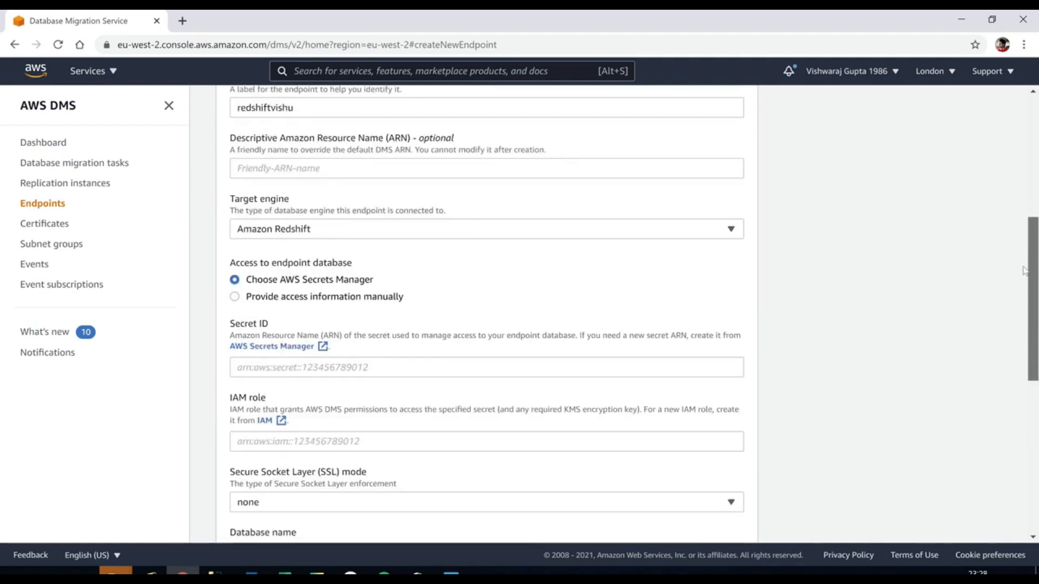
{"action": "scroll", "coordinate": [1020, 296], "scroll_direction": "down", "scroll_amount": 1}
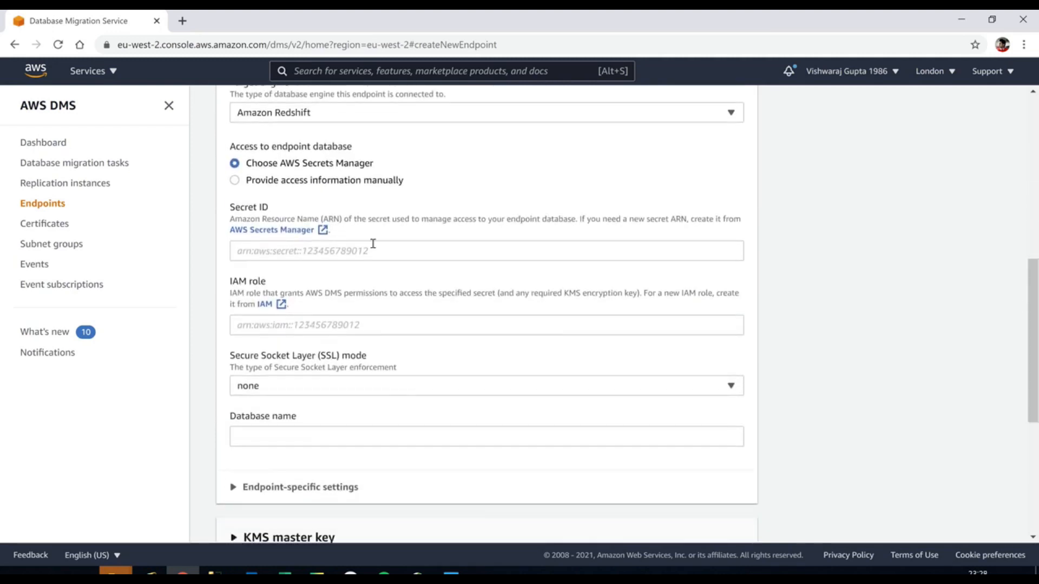
{"action": "left_click", "coordinate": [235, 180]}
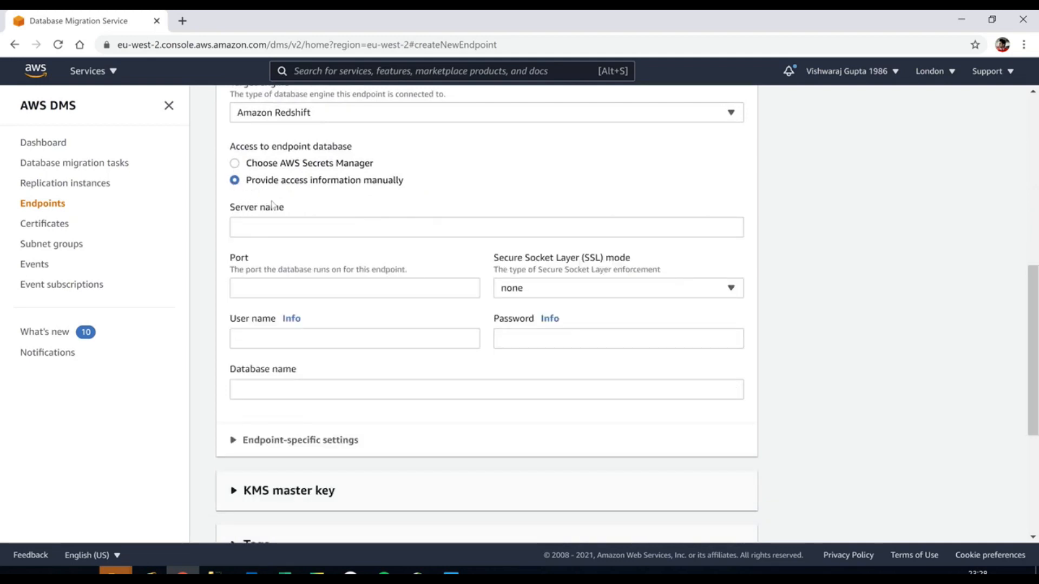
Review the target endpoint's server name, port, user name, password and database name fields and the Amazon S3 staging note
{"action": "left_click", "coordinate": [279, 226]}
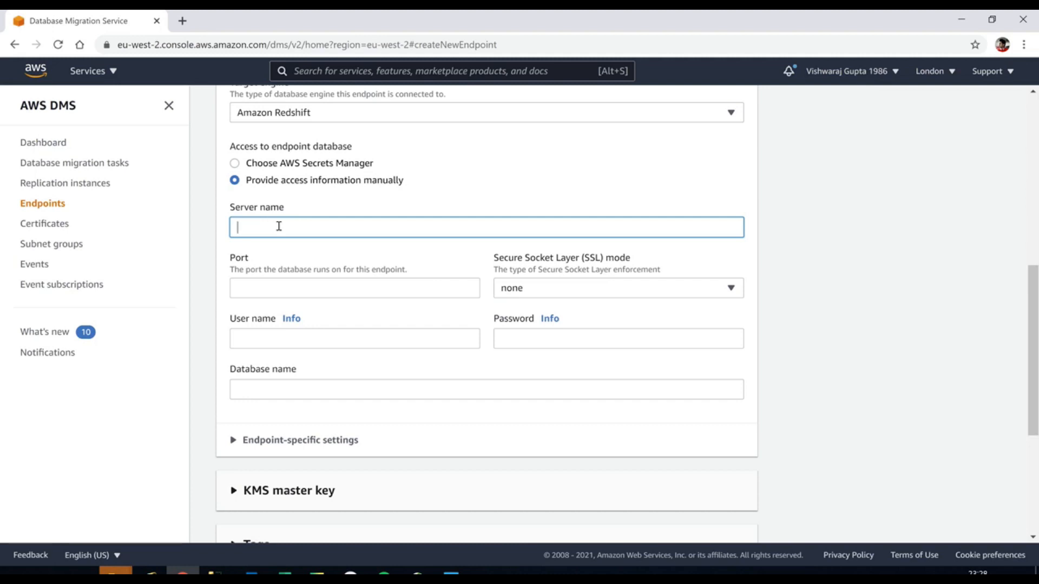
{"action": "left_click", "coordinate": [303, 287]}
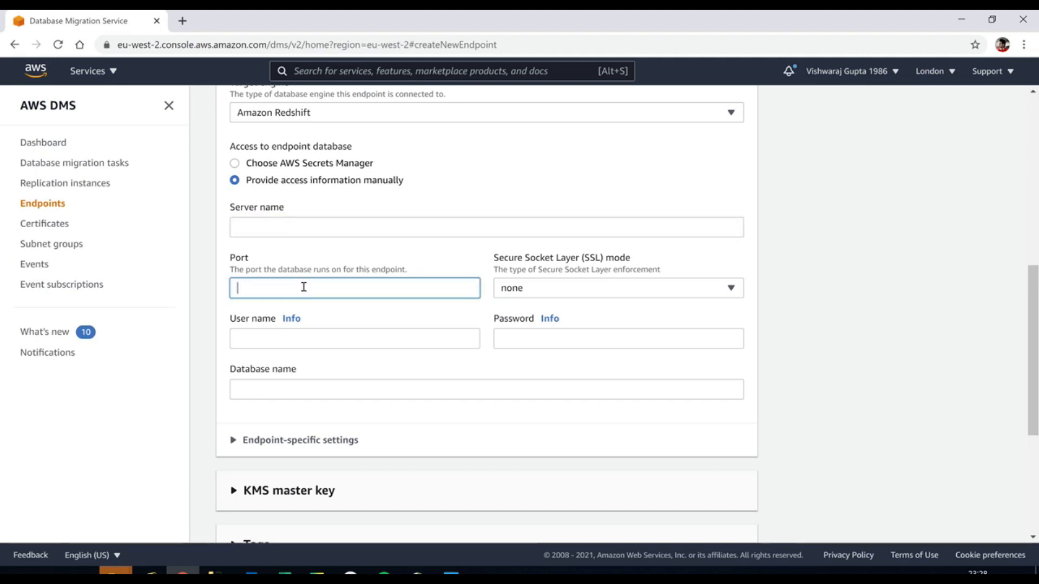
{"action": "left_click", "coordinate": [293, 335]}
{"action": "left_click", "coordinate": [512, 331]}
{"action": "left_click", "coordinate": [411, 390]}
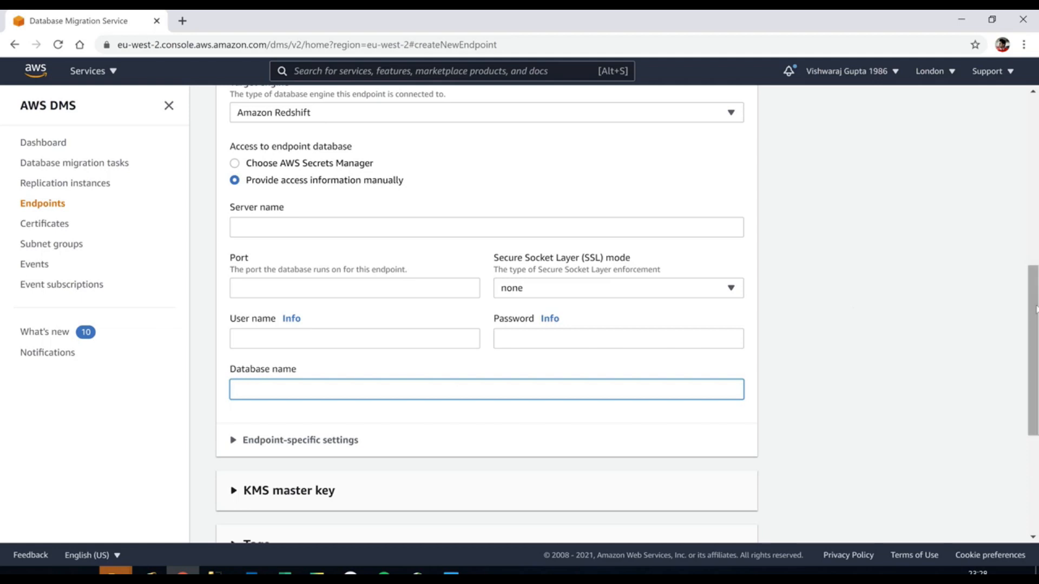
{"action": "left_click_drag", "start_coordinate": [1036, 310], "coordinate": [1036, 381]}
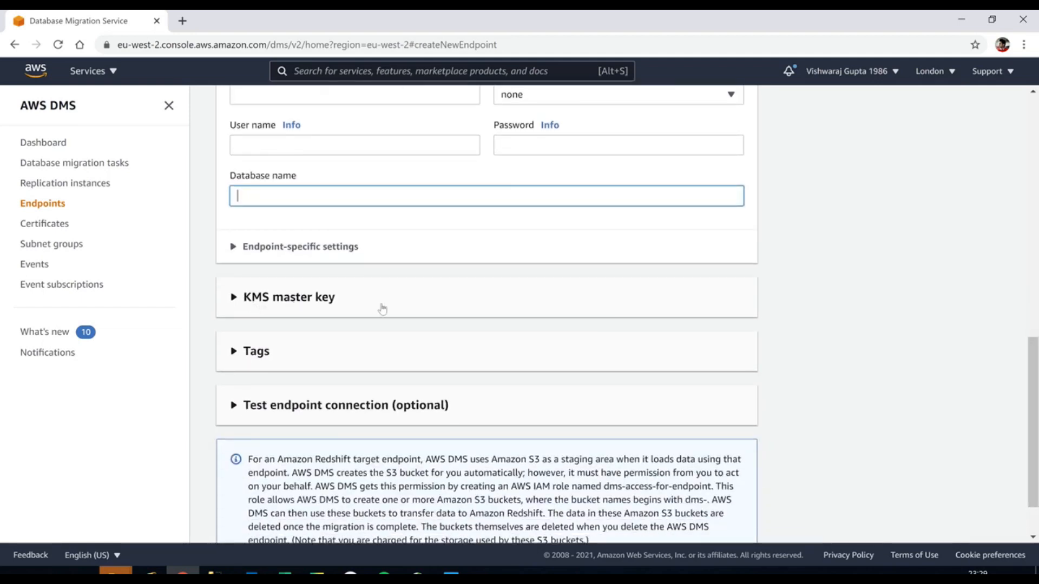
{"action": "left_click_drag", "start_coordinate": [1033, 430], "coordinate": [1024, 454]}
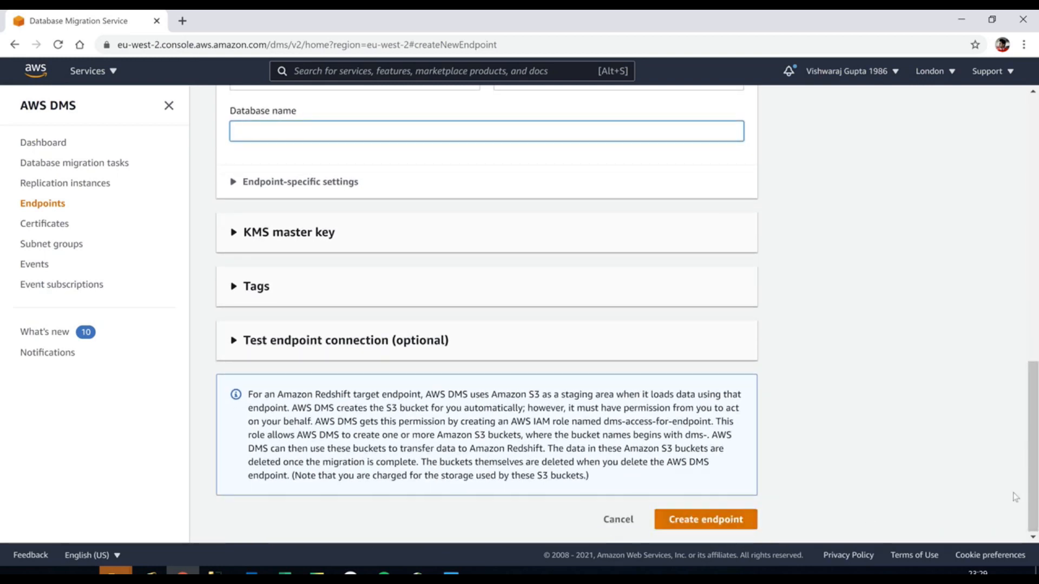
Leave the target endpoint form and switch to Photos to examine the endpoint connection testing screenshots
{"action": "left_click_drag", "start_coordinate": [1034, 479], "coordinate": [1037, 258]}
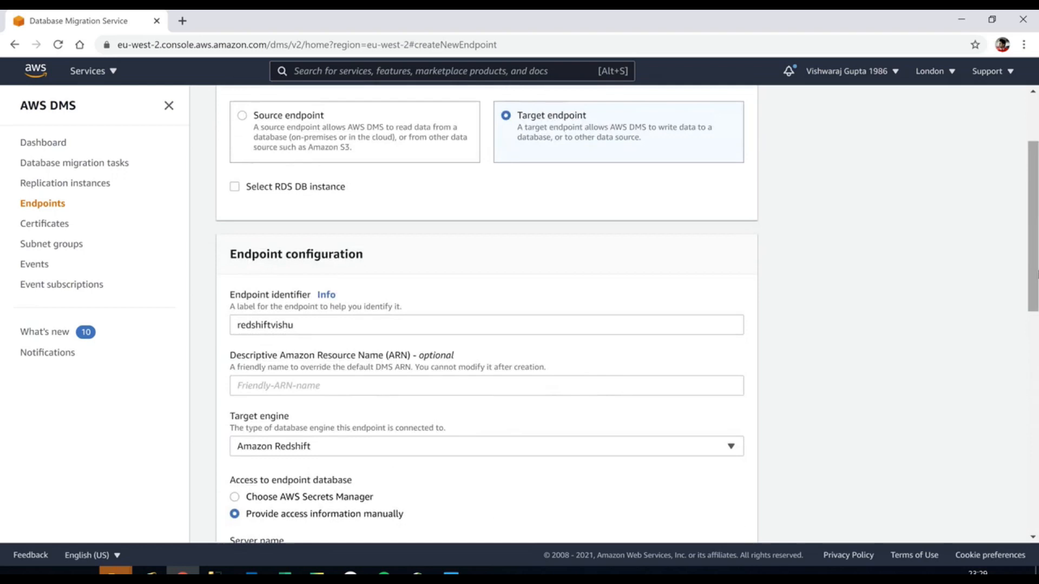
{"action": "left_click", "coordinate": [45, 210]}
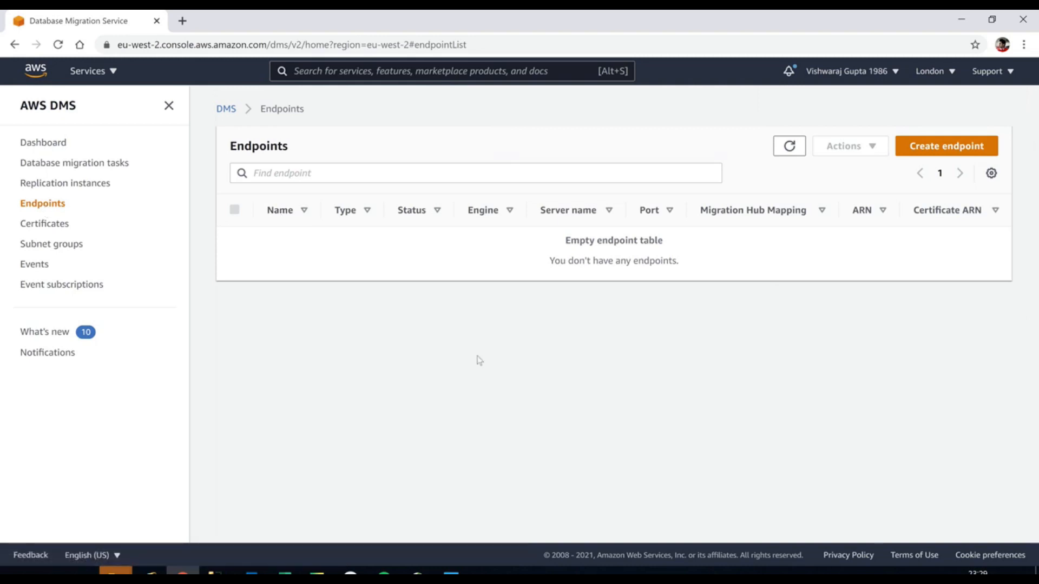
{"action": "key", "text": "alt+Tab"}
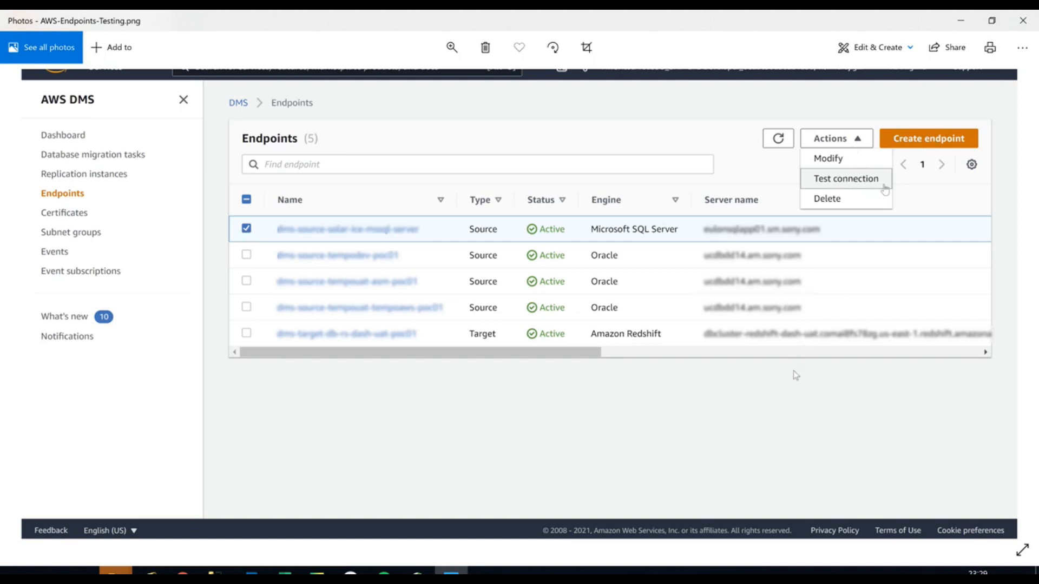
{"action": "key", "text": "Right"}
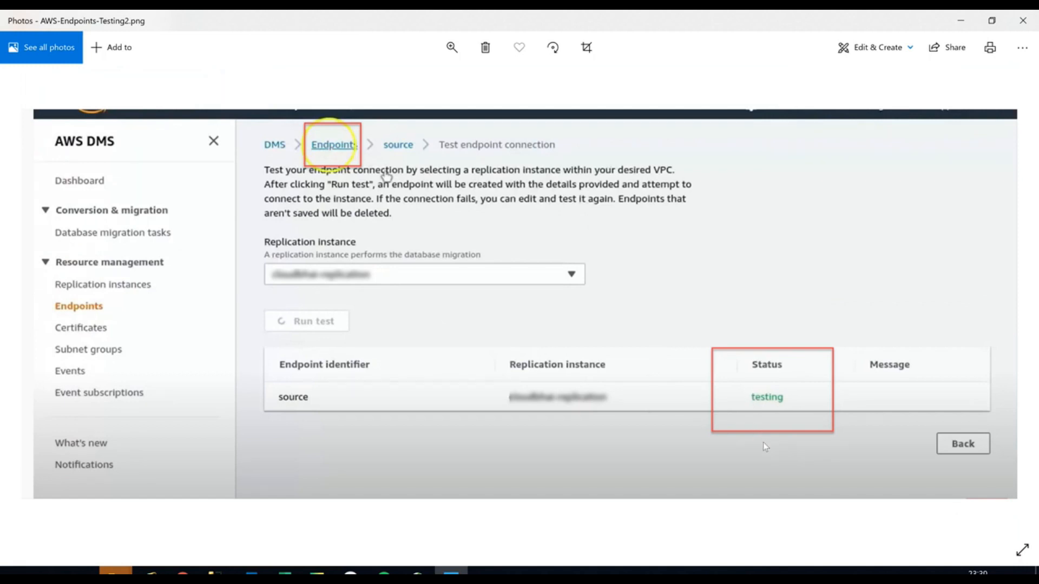
{"action": "key", "text": "Right"}
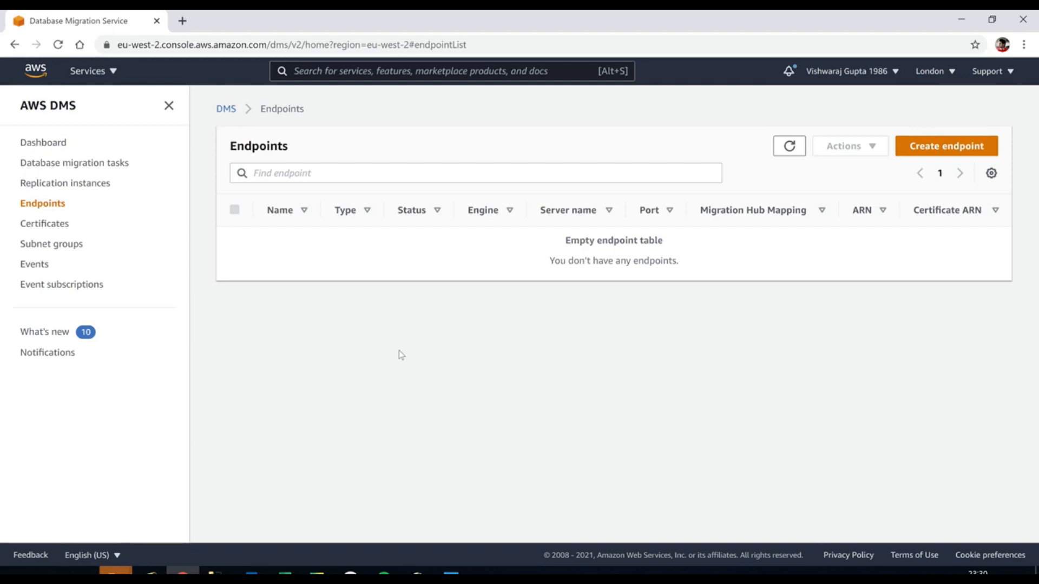
Start a new database migration task in AWS DMS and enter "finalmoving" as its task identifier
{"action": "left_click", "coordinate": [110, 169]}
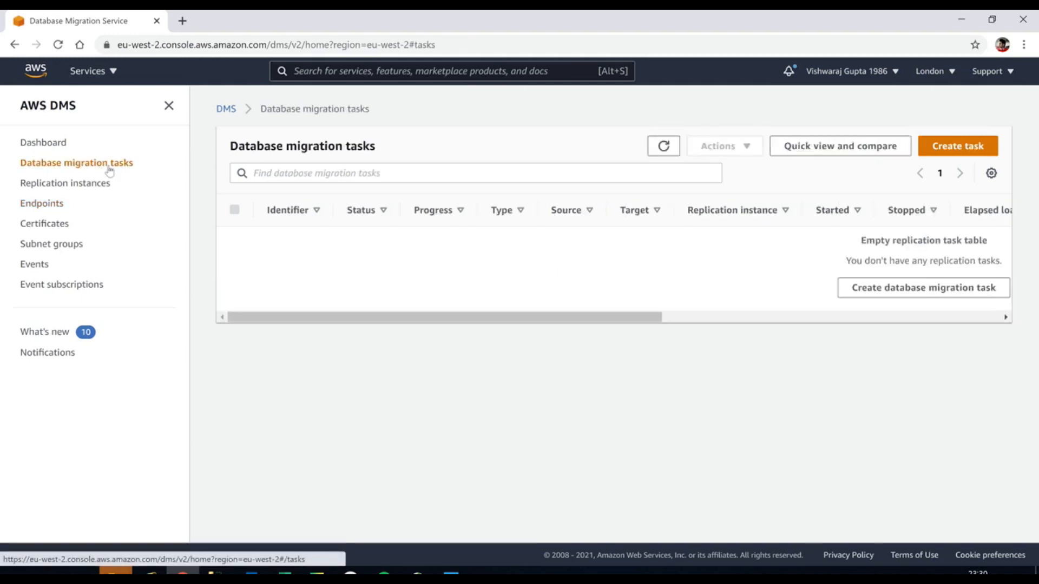
{"action": "left_click", "coordinate": [959, 149]}
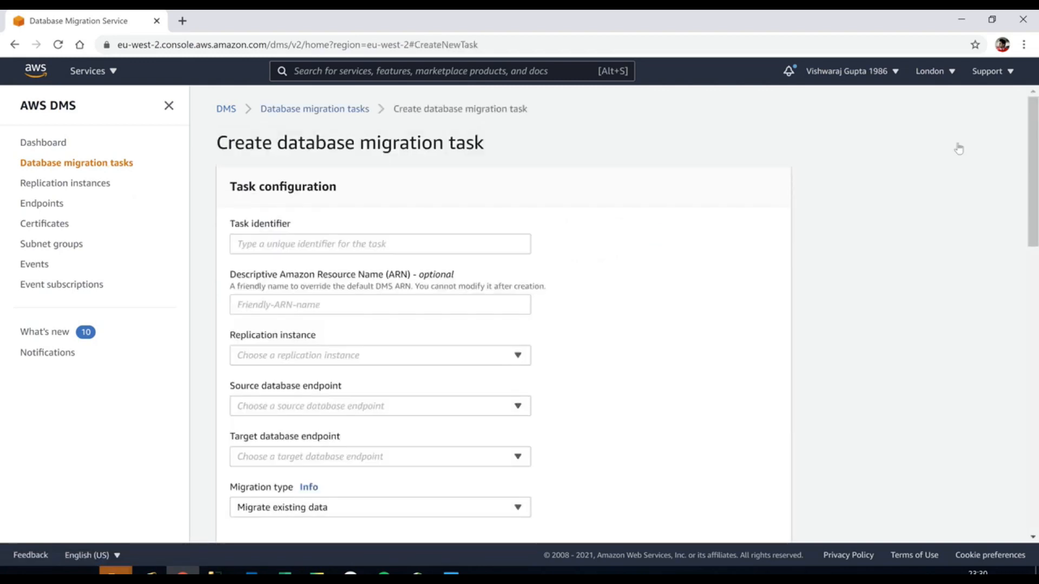
{"action": "left_click_drag", "start_coordinate": [1033, 169], "coordinate": [1037, 192]}
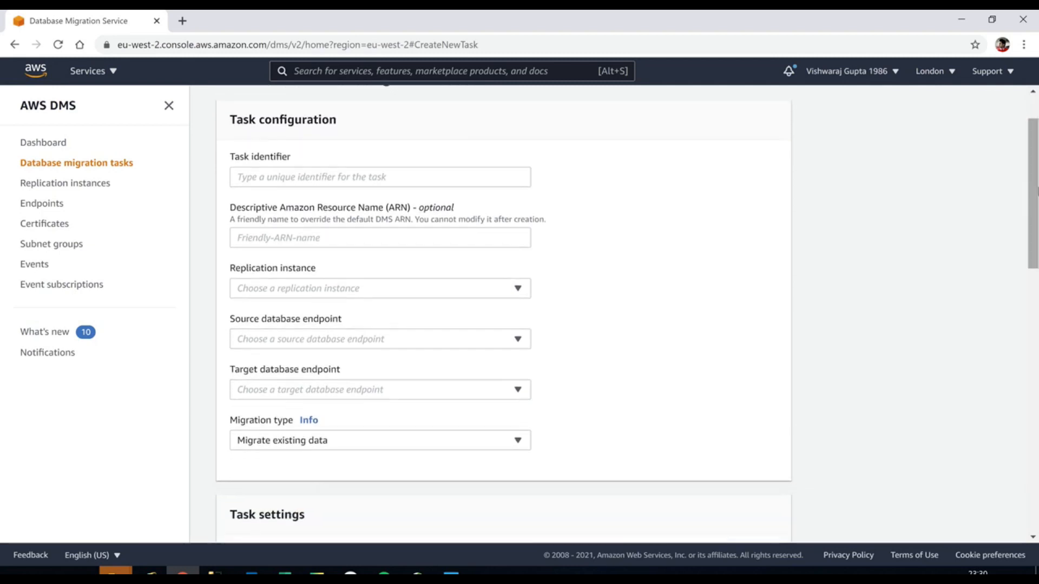
{"action": "left_click", "coordinate": [373, 177]}
{"action": "type", "text": "fin"}
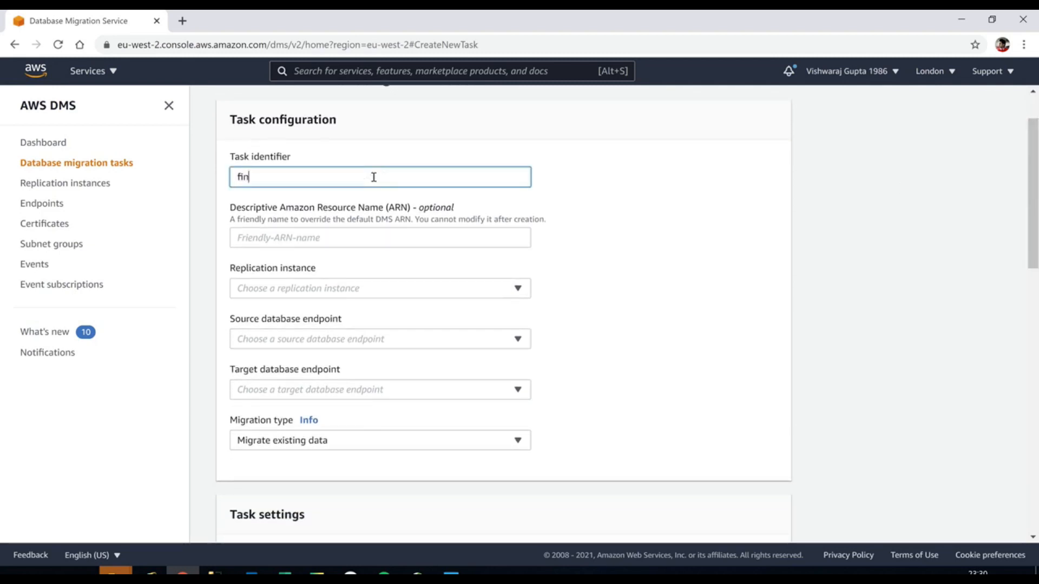
{"action": "type", "text": "almoving"}
Examine the task's replication instance, database endpoint and migration type choices without selecting any
{"action": "left_click_drag", "start_coordinate": [1035, 186], "coordinate": [1034, 216]}
{"action": "left_click", "coordinate": [521, 202]}
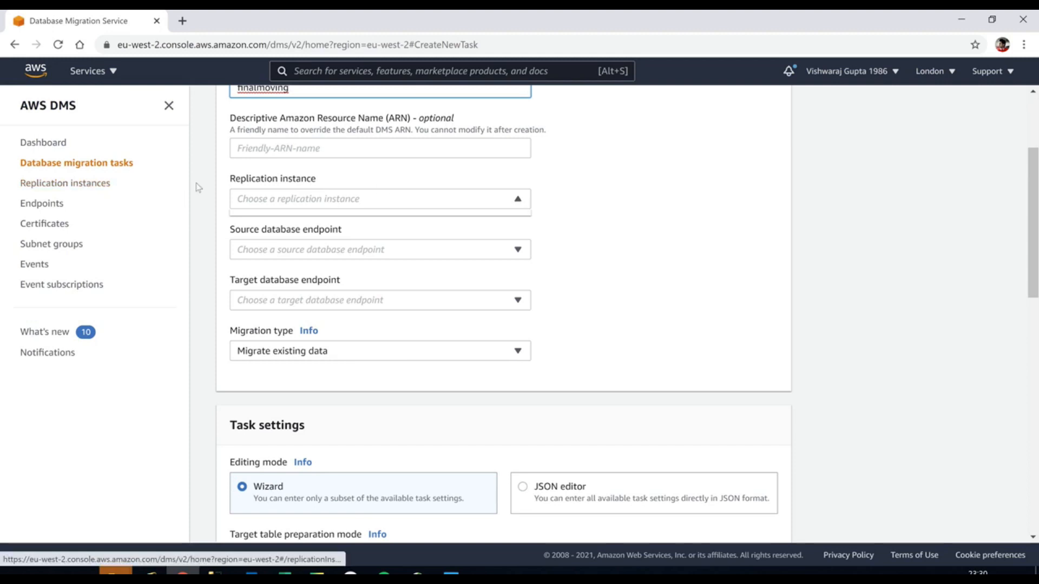
{"action": "left_click", "coordinate": [637, 247]}
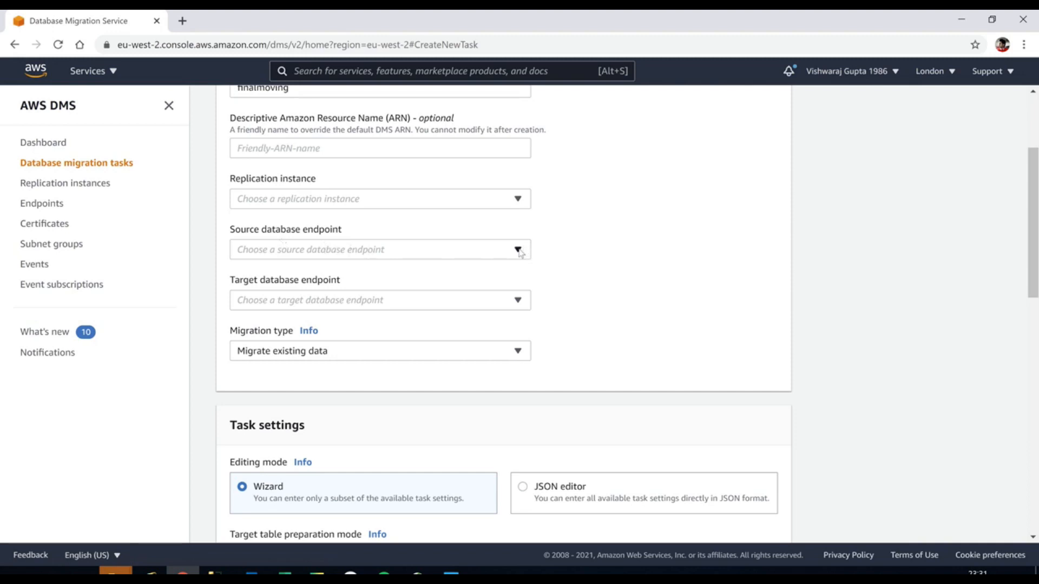
{"action": "left_click", "coordinate": [523, 305]}
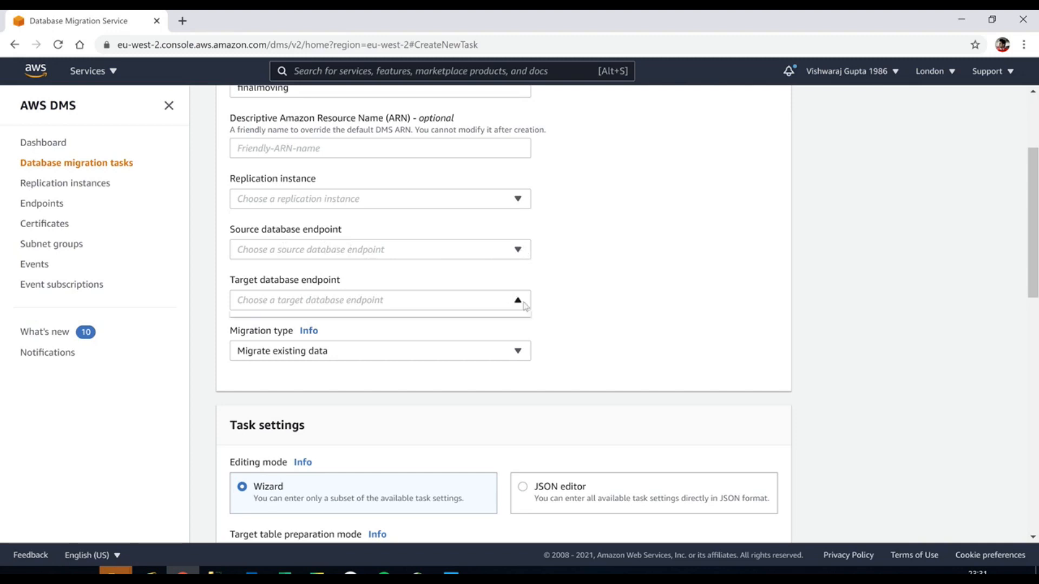
{"action": "left_click_drag", "start_coordinate": [1037, 248], "coordinate": [1038, 250]}
{"action": "scroll", "coordinate": [503, 314], "scroll_direction": "down", "scroll_amount": 2}
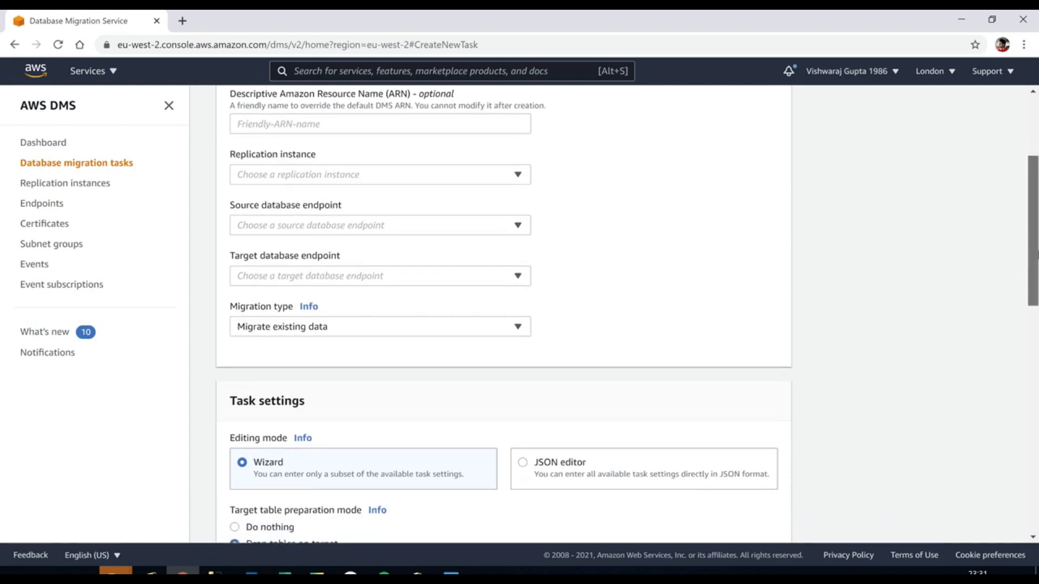
{"action": "scroll", "coordinate": [503, 314], "scroll_direction": "down", "scroll_amount": 4}
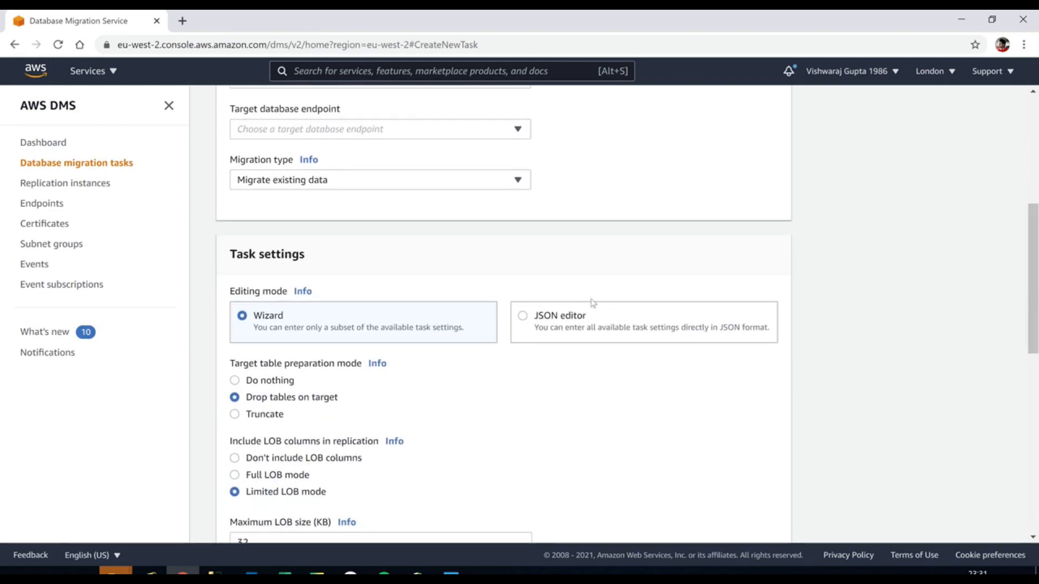
{"action": "left_click", "coordinate": [517, 184]}
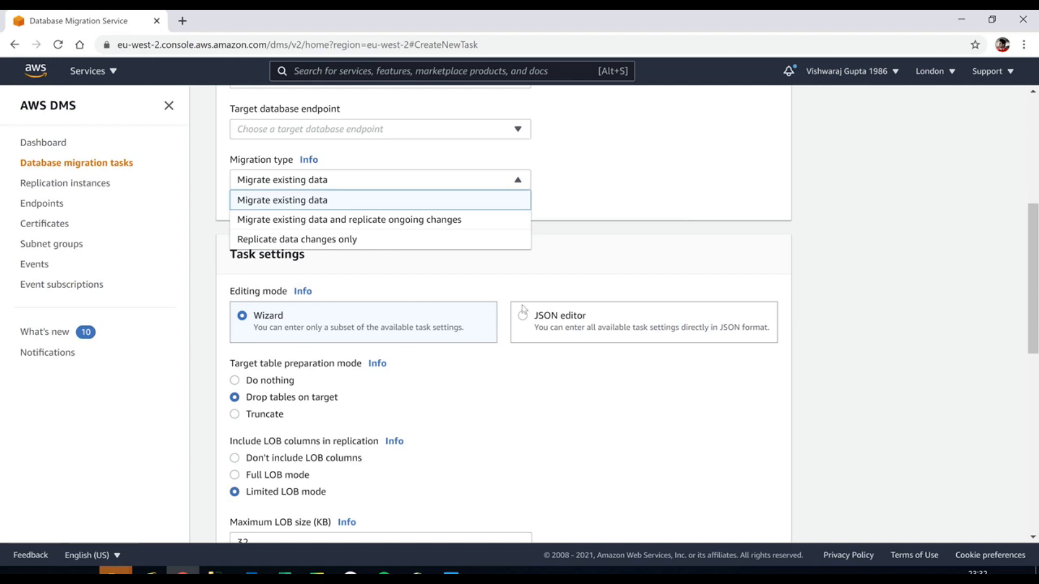
{"action": "left_click", "coordinate": [739, 408]}
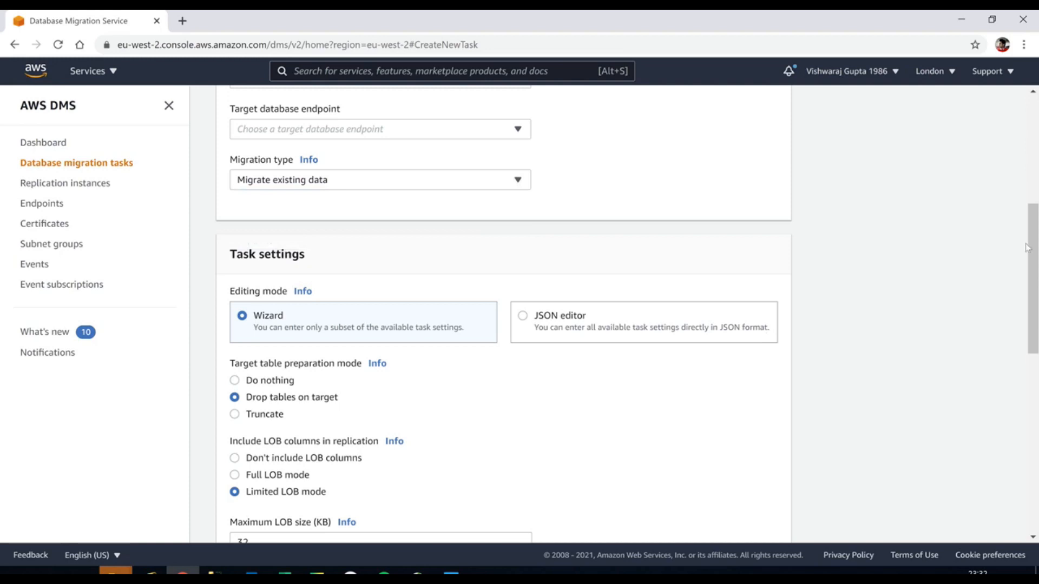
Examine the task settings in the JSON editor editing mode and return to Wizard mode
{"action": "left_click_drag", "start_coordinate": [1033, 254], "coordinate": [1034, 299]}
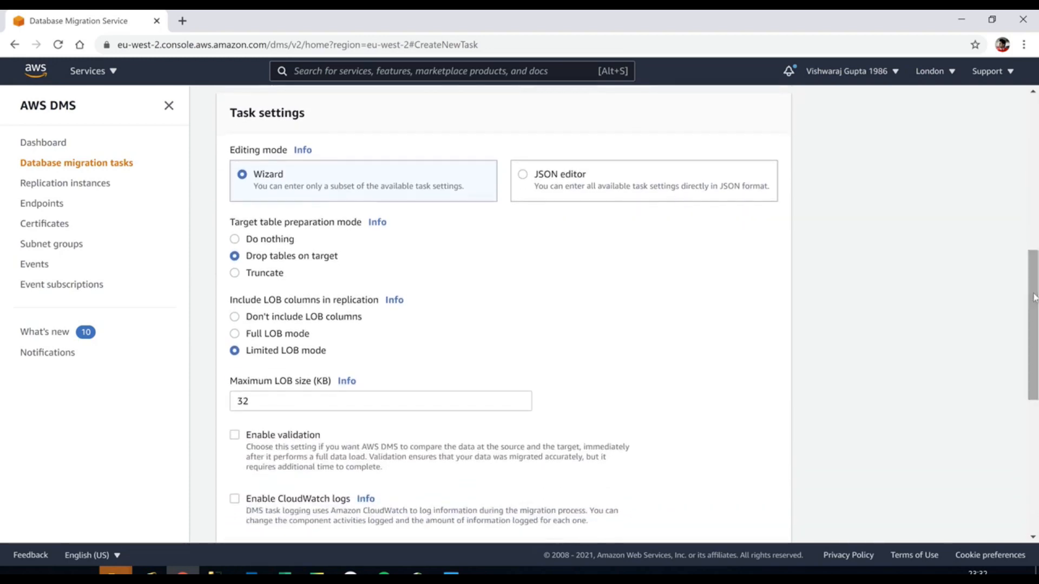
{"action": "left_click", "coordinate": [522, 175]}
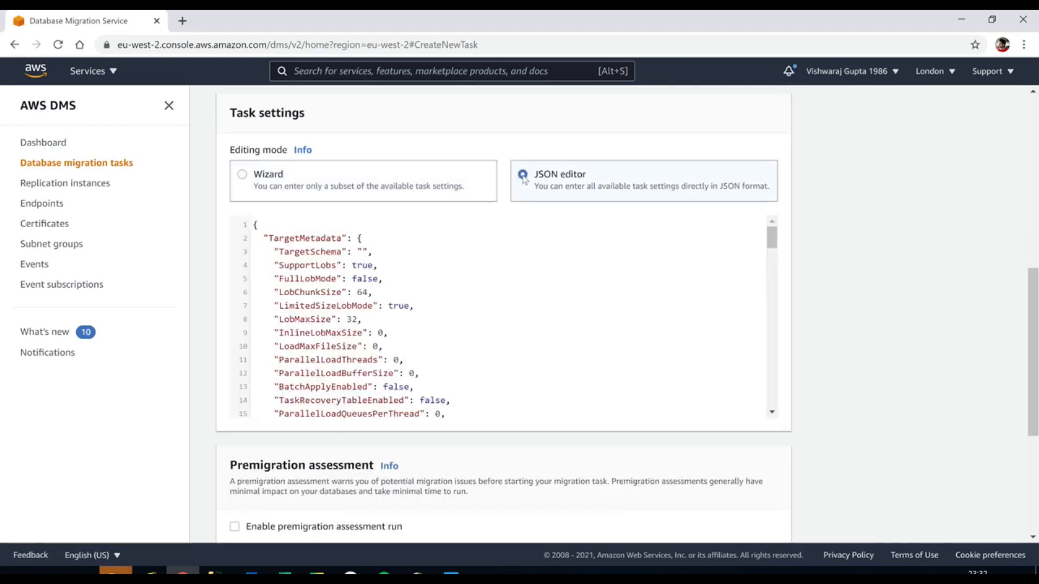
{"action": "left_click", "coordinate": [243, 175]}
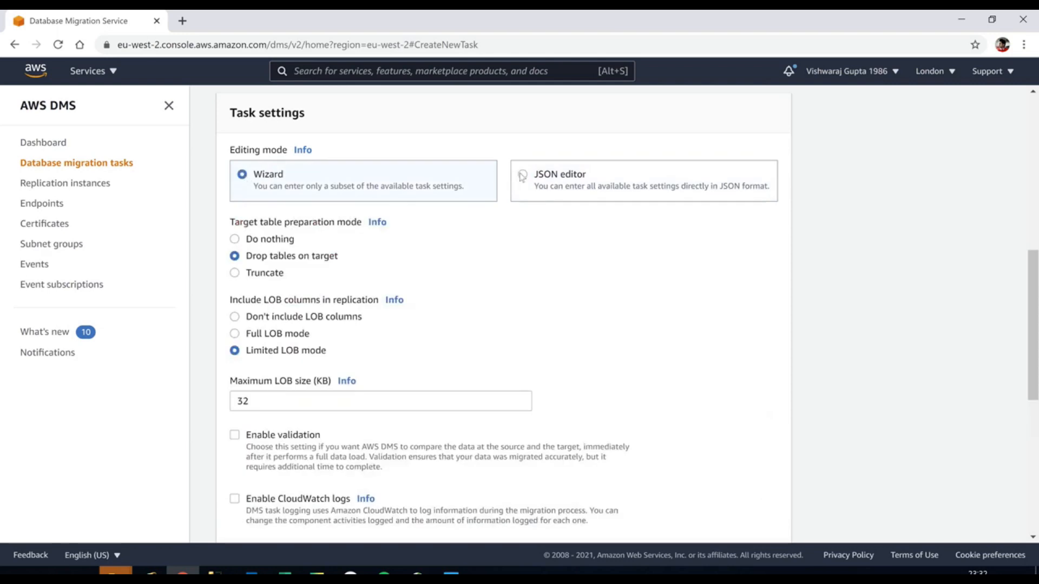
{"action": "left_click", "coordinate": [523, 175]}
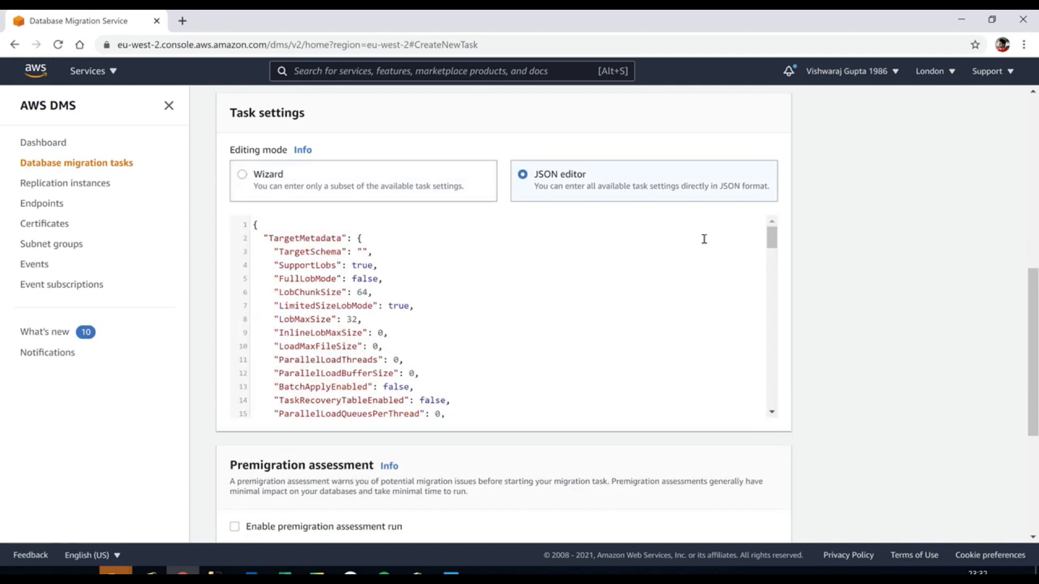
{"action": "left_click_drag", "start_coordinate": [772, 241], "coordinate": [757, 218]}
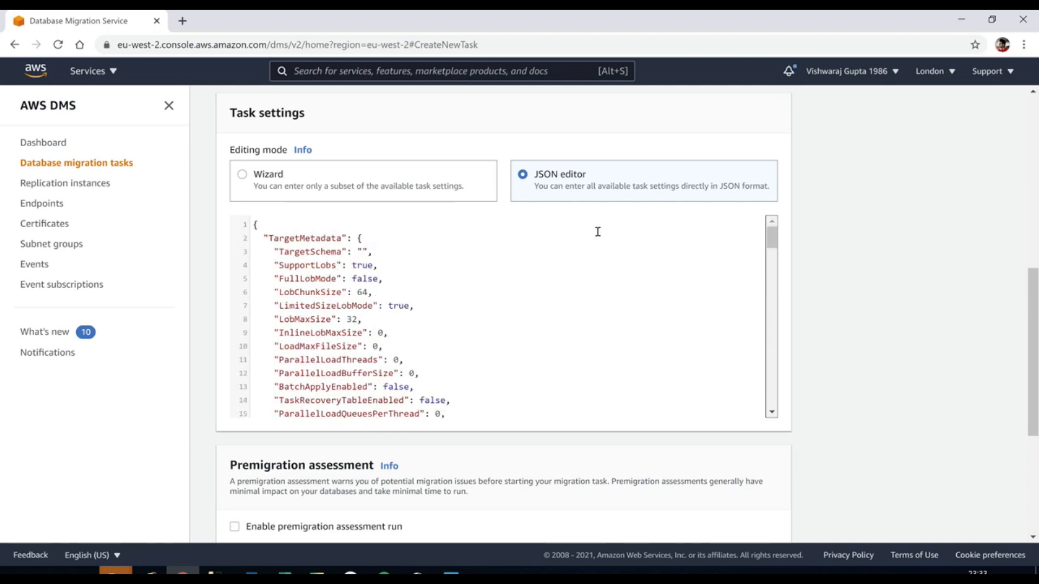
{"action": "left_click", "coordinate": [244, 182]}
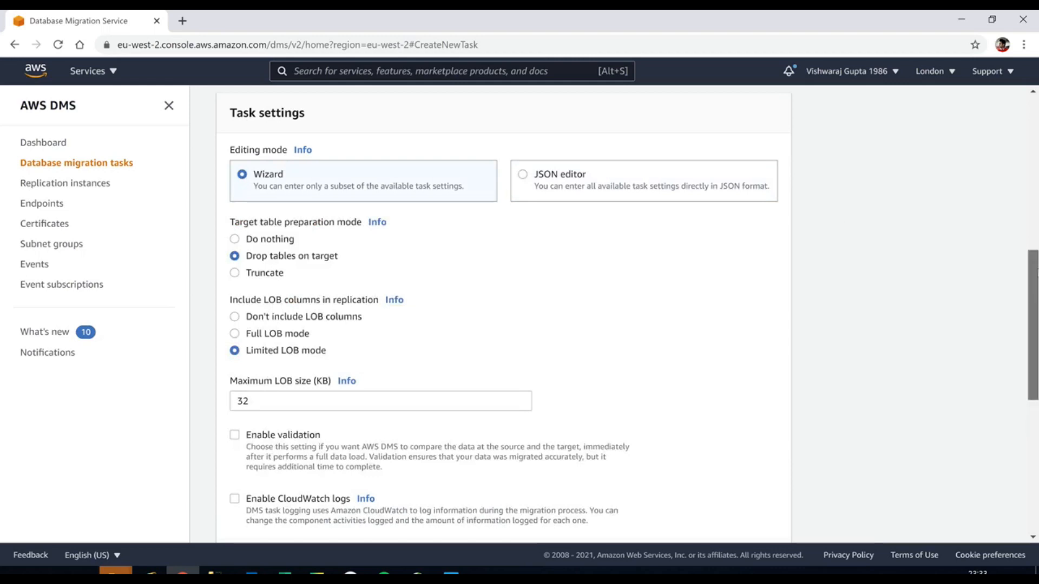
Re-enter 32 KB as the maximum LOB size, clear it, and switch LOB column replication to Full LOB mode
{"action": "scroll", "coordinate": [503, 314], "scroll_direction": "down", "scroll_amount": 1}
{"action": "scroll", "coordinate": [503, 314], "scroll_direction": "down", "scroll_amount": 1}
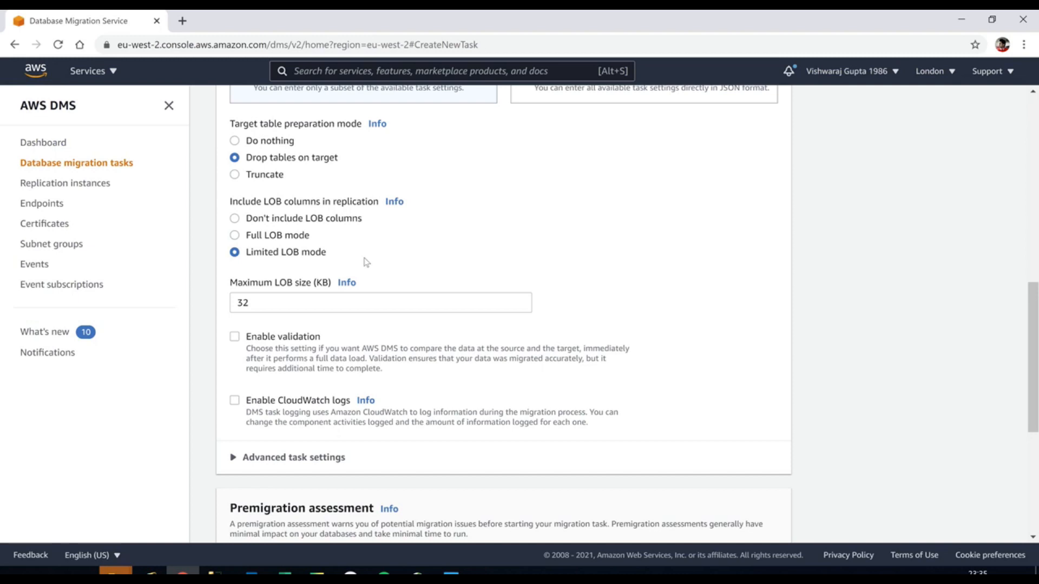
{"action": "left_click", "coordinate": [267, 302]}
{"action": "key", "text": "BackSpace"}
{"action": "key", "text": "BackSpace"}
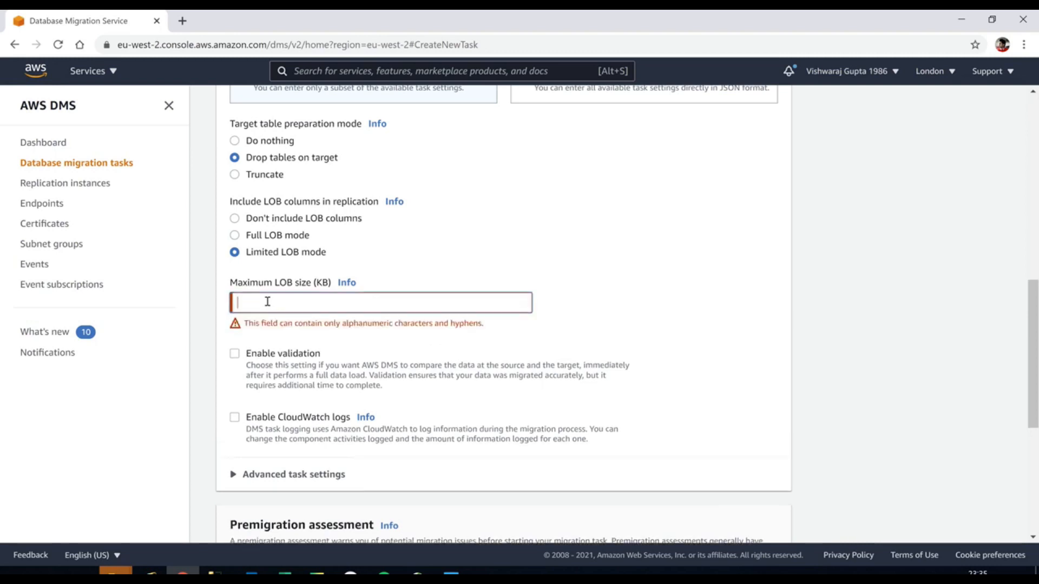
{"action": "type", "text": "32"}
{"action": "key", "text": "BackSpace"}
{"action": "key", "text": "BackSpace"}
{"action": "left_click", "coordinate": [235, 236]}
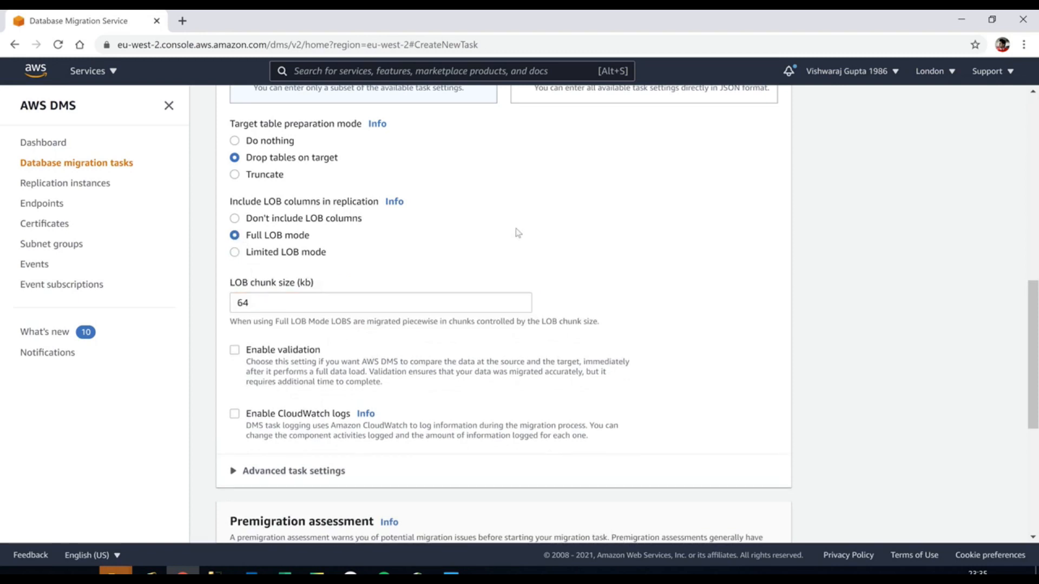
{"action": "mouse_move", "coordinate": [1037, 307]}
{"action": "left_mouse_down"}
{"action": "mouse_move", "coordinate": [1038, 323]}
{"action": "mouse_move", "coordinate": [1038, 305]}
{"action": "left_mouse_up"}
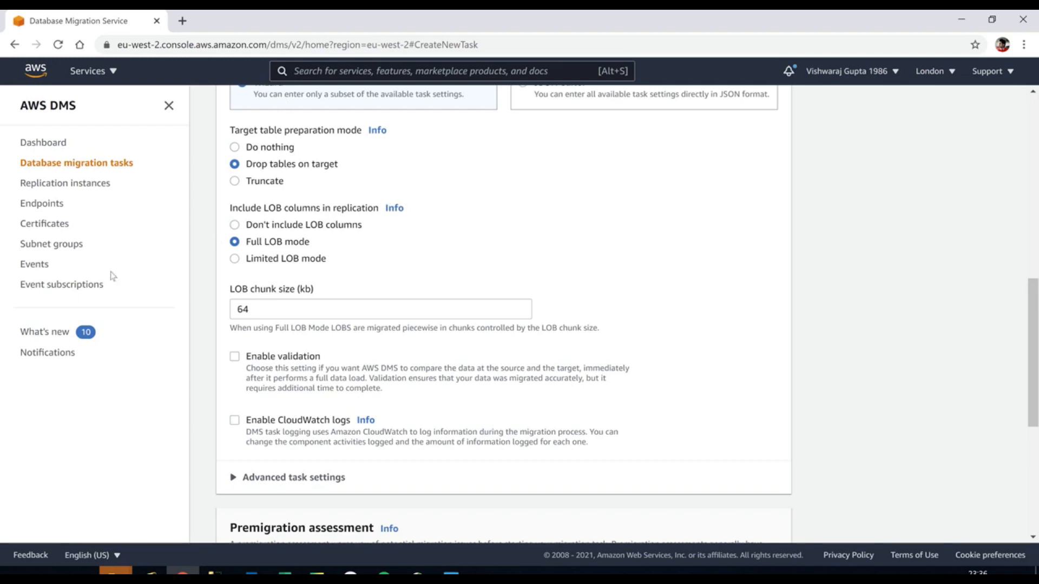
Abandon the current task form, start a fresh database migration task and review its configuration and task settings
{"action": "left_click", "coordinate": [94, 166]}
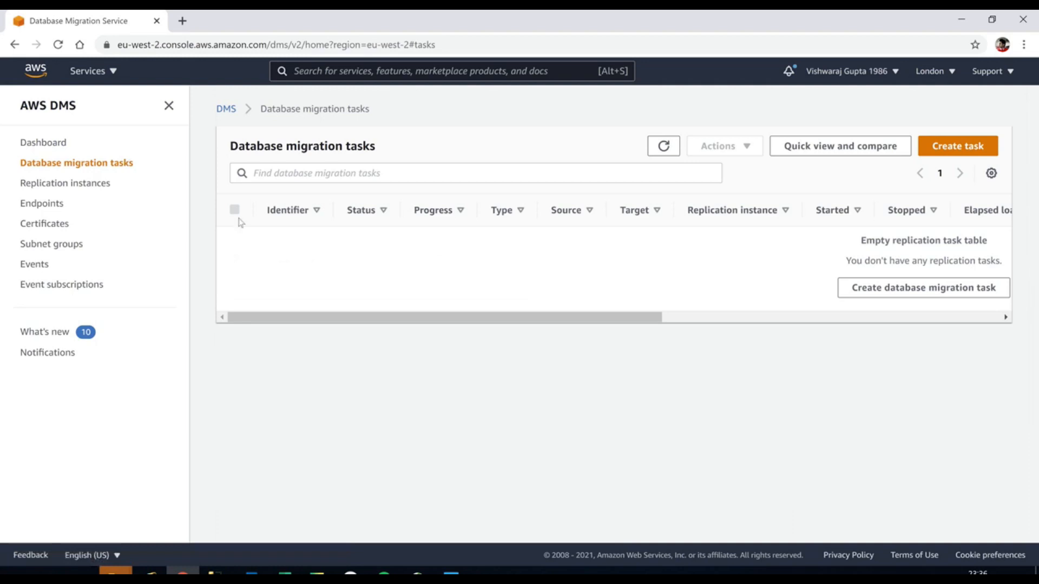
{"action": "left_click", "coordinate": [959, 146]}
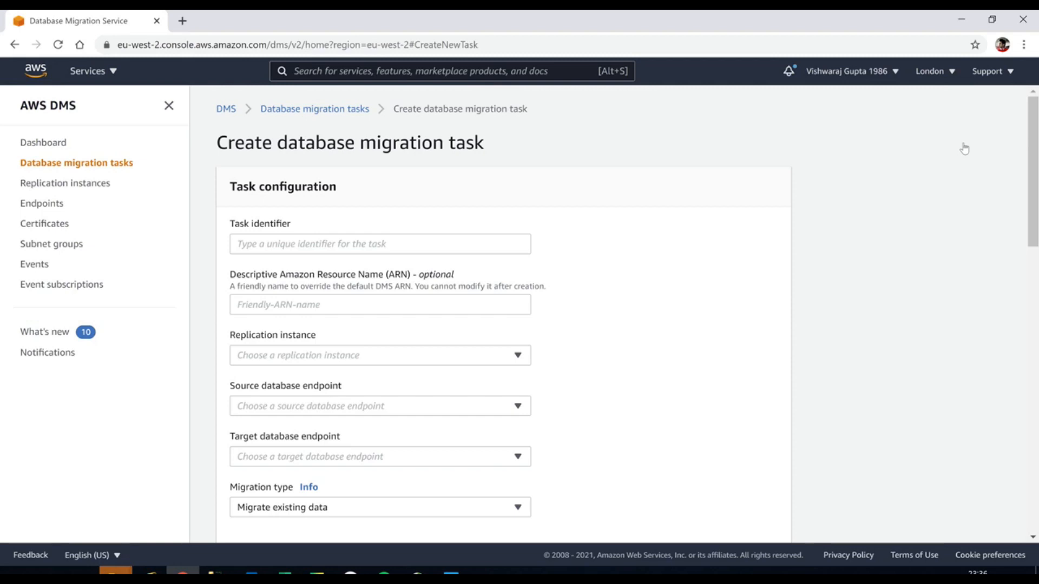
{"action": "left_click_drag", "start_coordinate": [1034, 173], "coordinate": [1034, 278]}
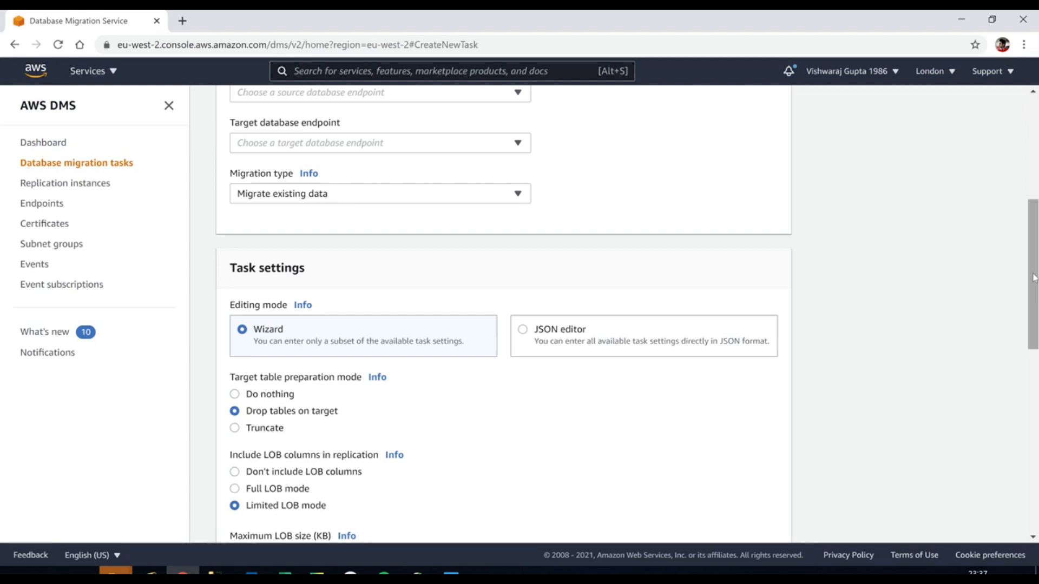
{"action": "left_click_drag", "start_coordinate": [1034, 278], "coordinate": [1034, 346]}
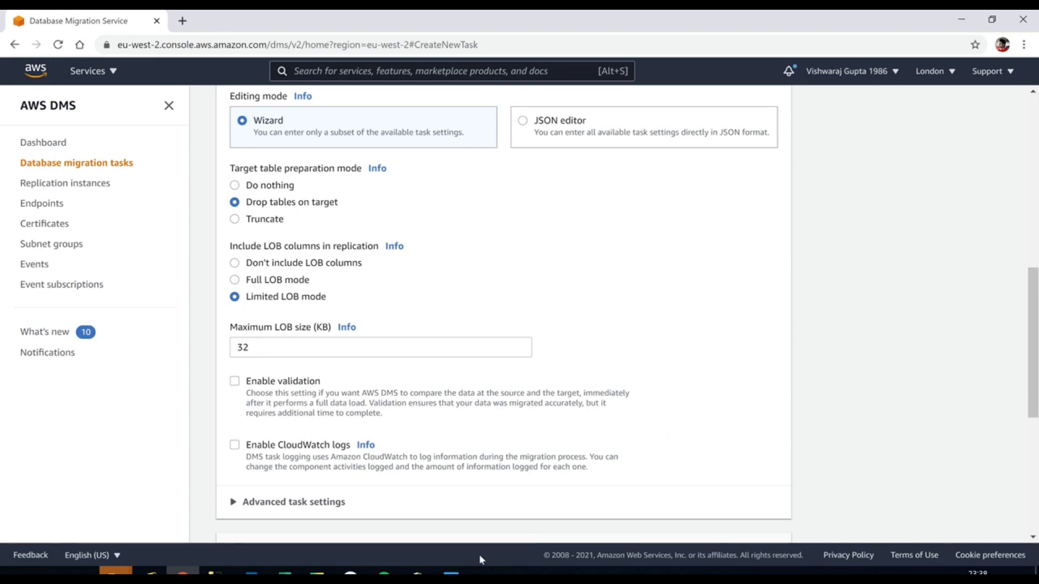
Switch to Photos and examine the table mapping selection rules in 0fortablemapping.png and 1fortablemapping.png, minimizing the latter
{"action": "left_click", "coordinate": [450, 571]}
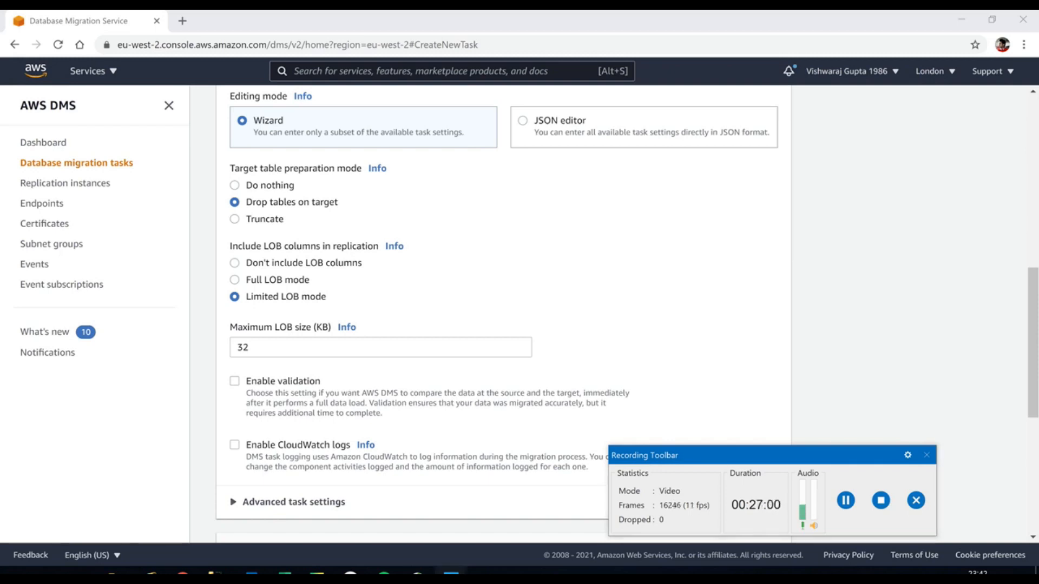
{"action": "mouse_move", "coordinate": [452, 573]}
{"action": "left_click", "coordinate": [427, 547]}
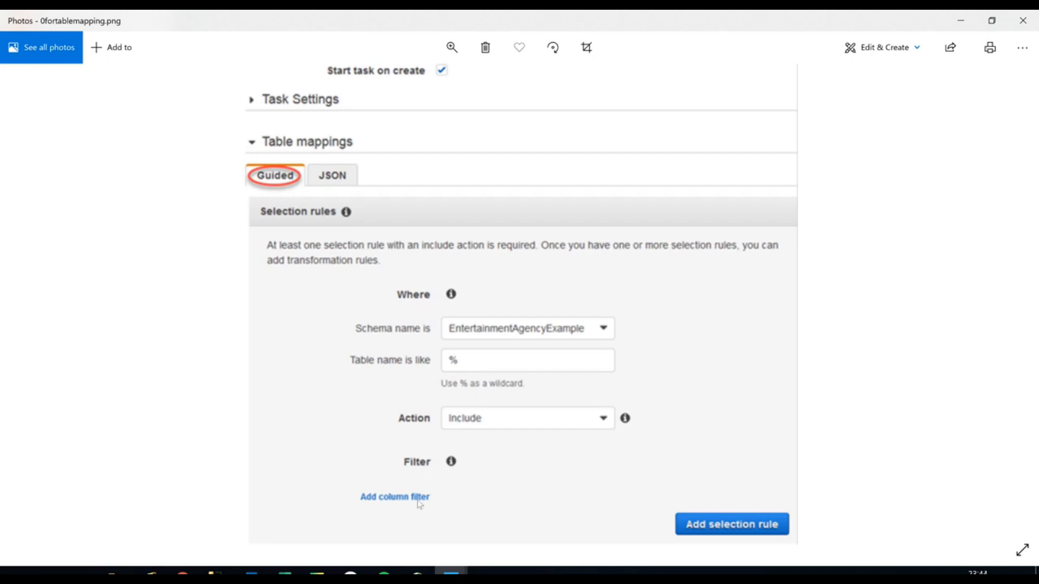
{"action": "mouse_move", "coordinate": [451, 571]}
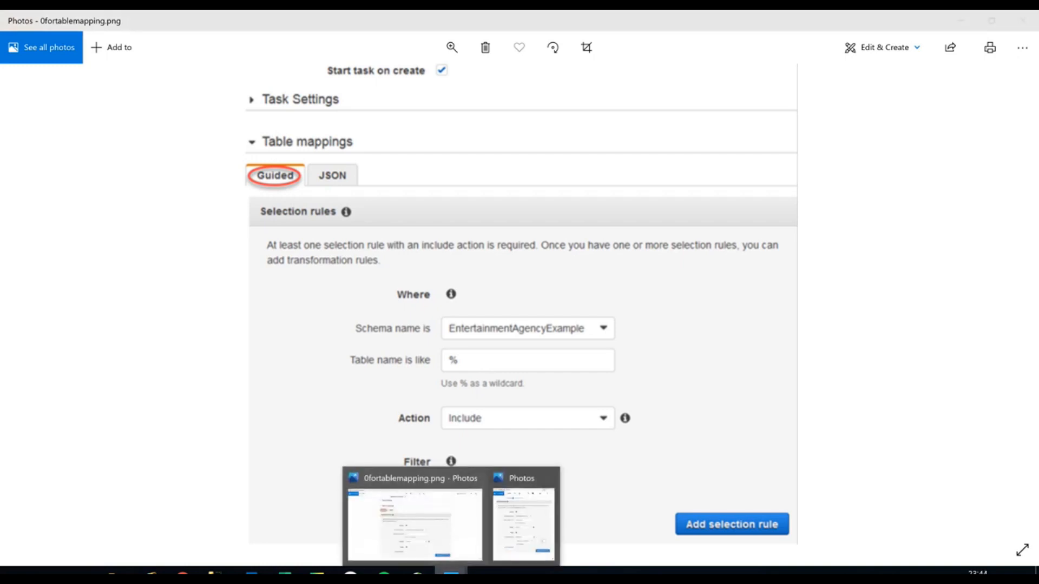
{"action": "left_click", "coordinate": [517, 541]}
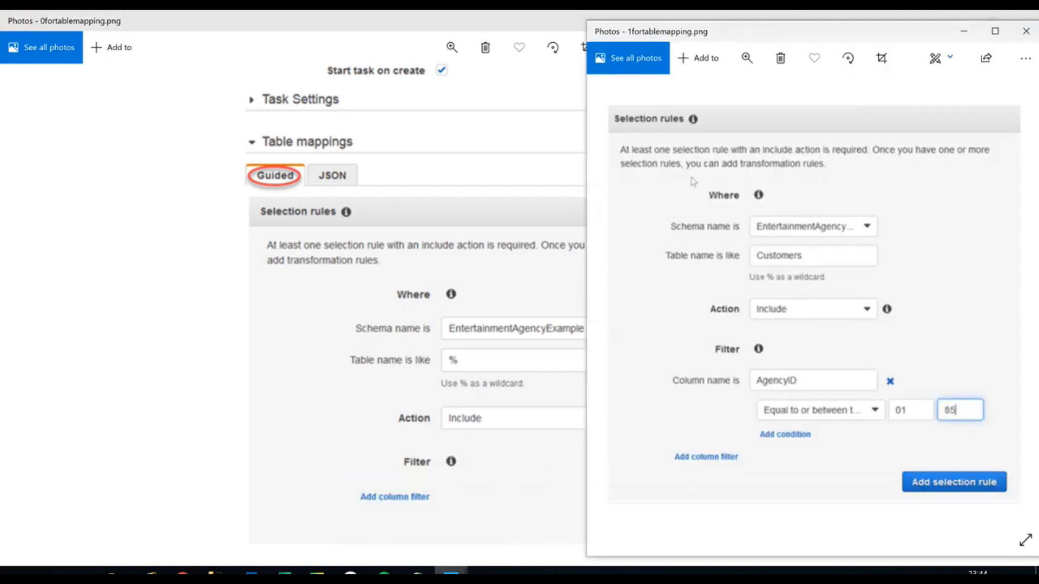
{"action": "left_click", "coordinate": [494, 114]}
{"action": "left_click", "coordinate": [953, 28]}
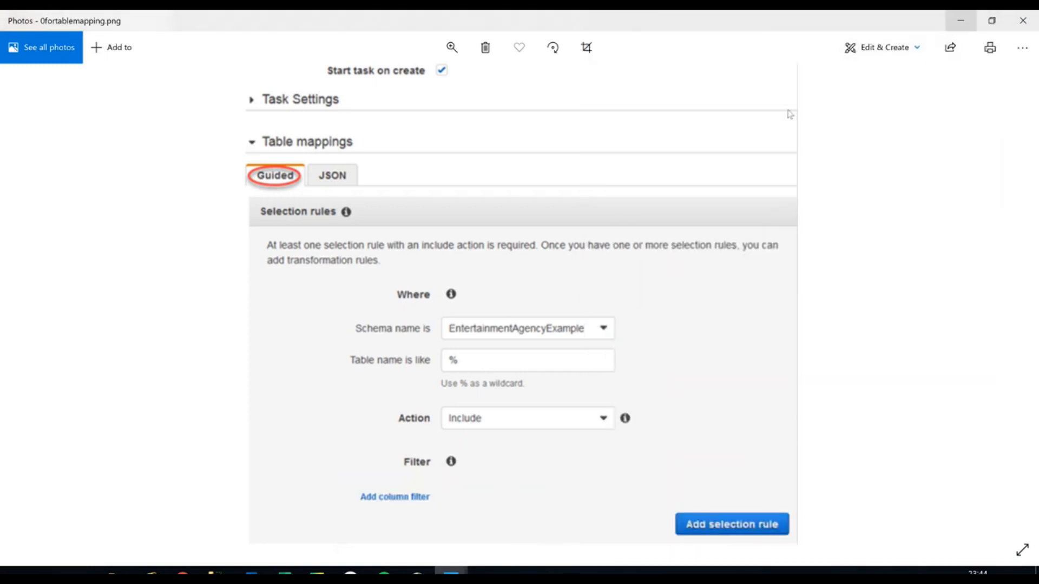
Enlarge 1fortablemapping.png and examine the selection rule for the Customers table with its AgencyID column filter
{"action": "left_click", "coordinate": [995, 31]}
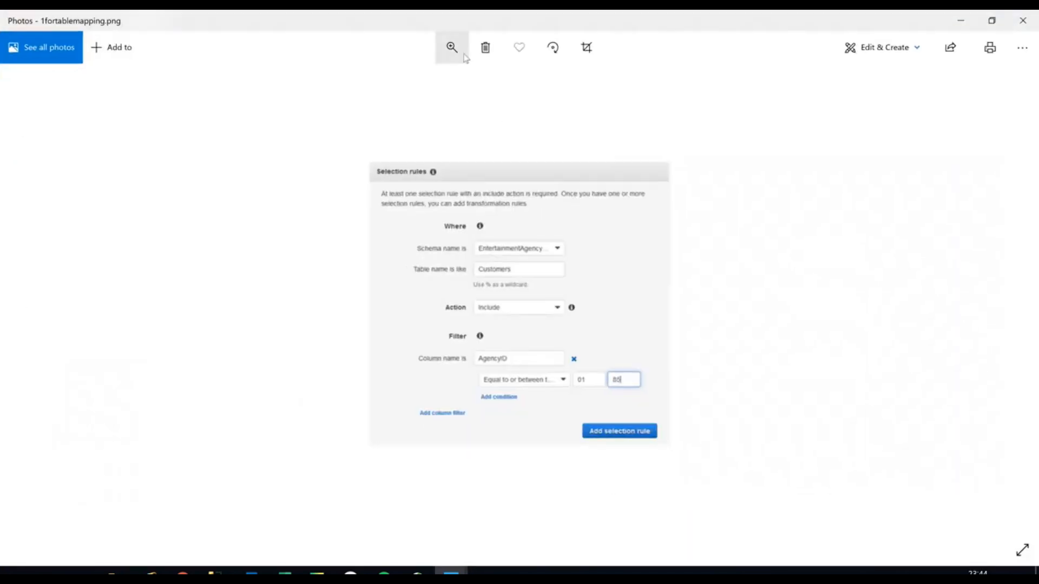
{"action": "left_click", "coordinate": [451, 47]}
{"action": "left_click", "coordinate": [424, 82]}
{"action": "left_click_drag", "start_coordinate": [425, 84], "coordinate": [447, 84]}
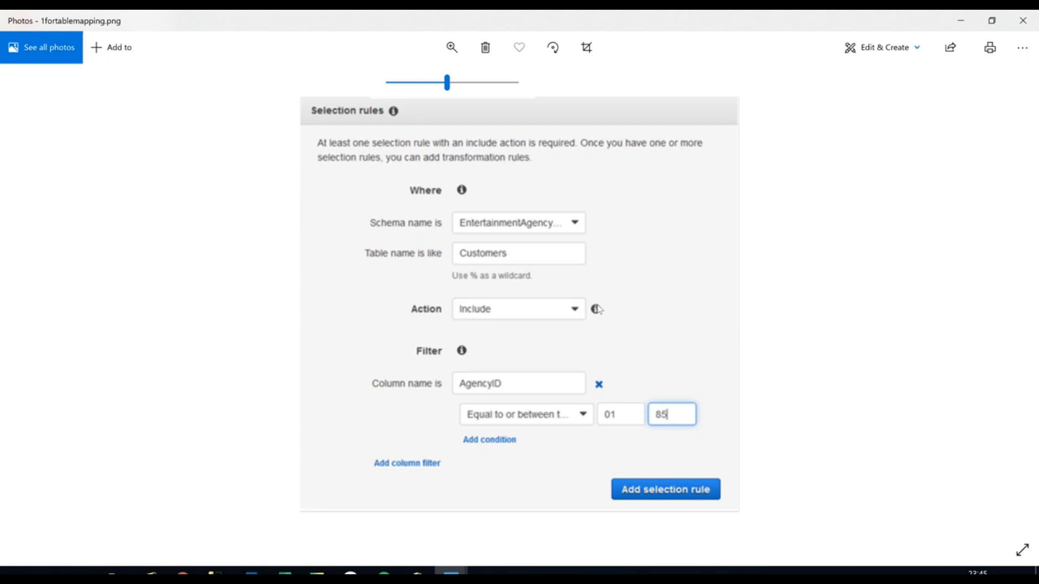
{"action": "key", "text": "Left"}
{"action": "key", "text": "Left"}
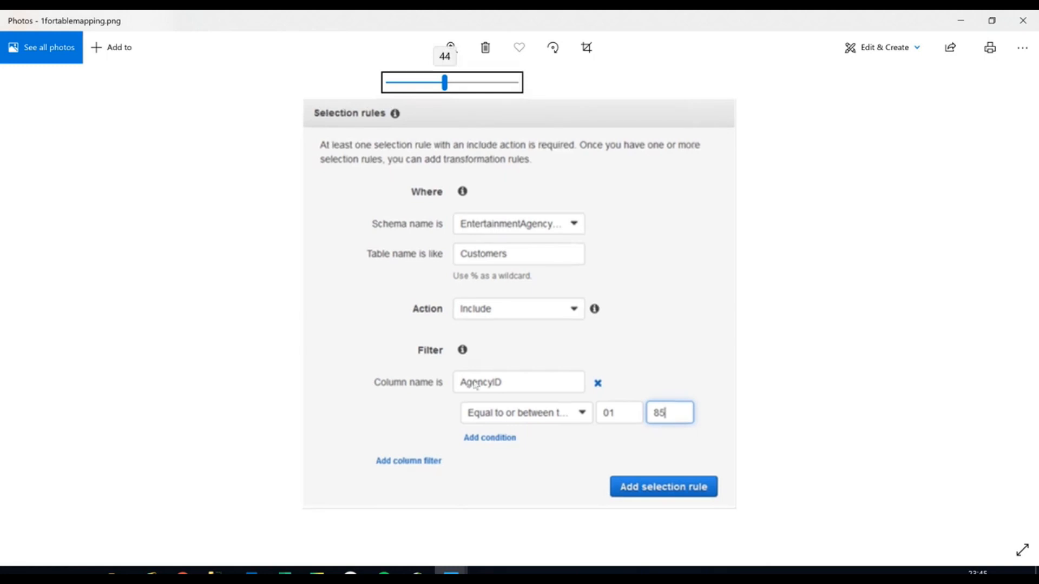
Compare the selection rules in 0fortablemapping.png and 1fortablemapping.png, and examine the column transformation rule in 2fortablemapping.png
{"action": "left_click", "coordinate": [440, 559]}
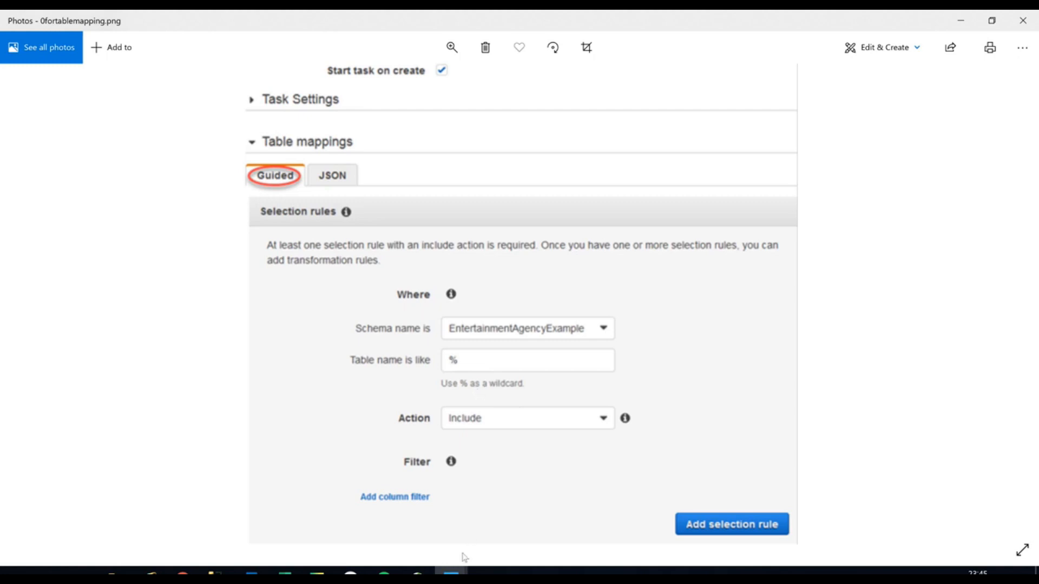
{"action": "mouse_move", "coordinate": [451, 572]}
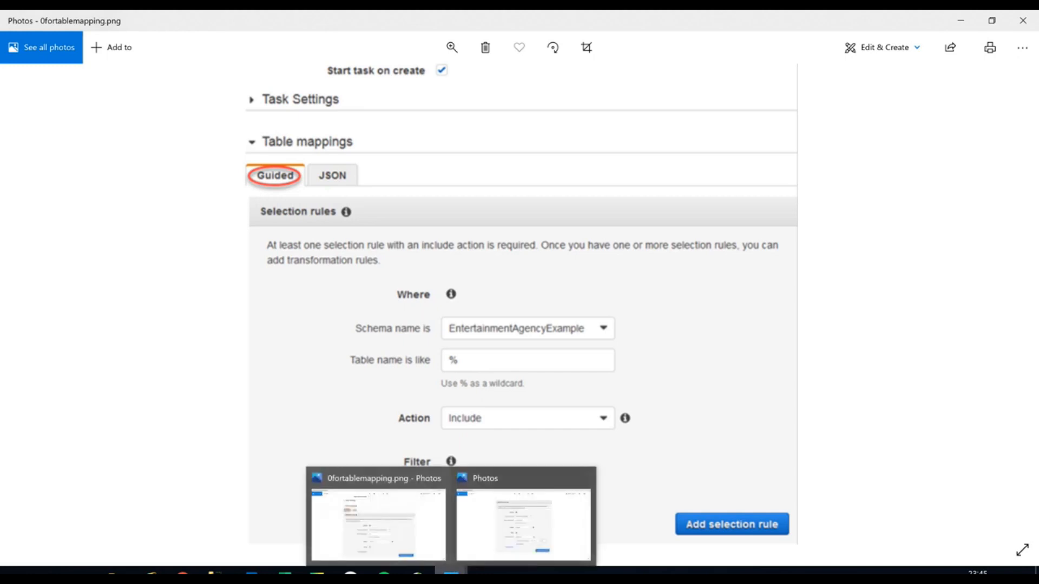
{"action": "left_click", "coordinate": [506, 533]}
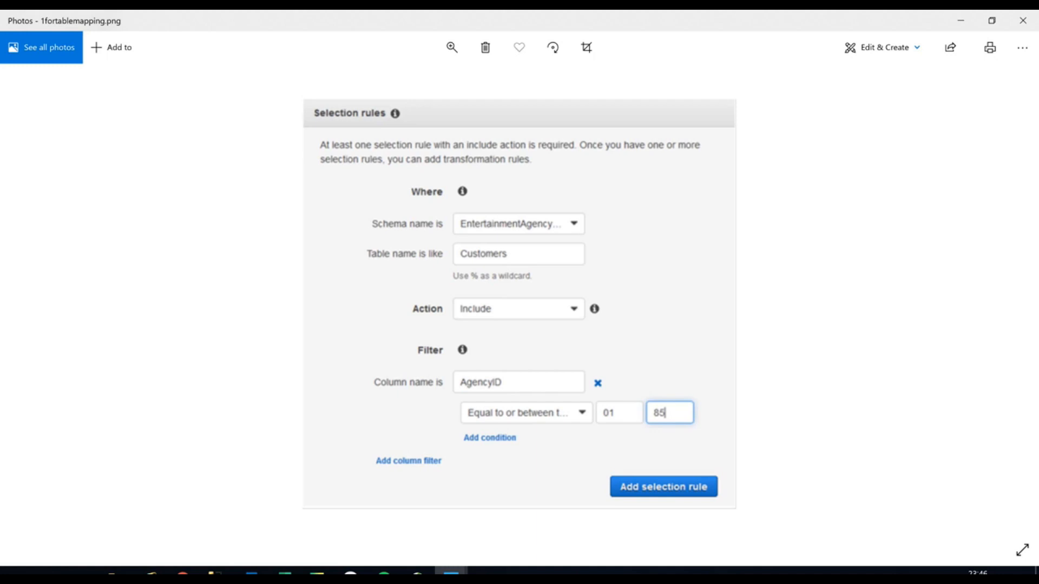
{"action": "mouse_move", "coordinate": [451, 571]}
{"action": "left_click", "coordinate": [524, 519]}
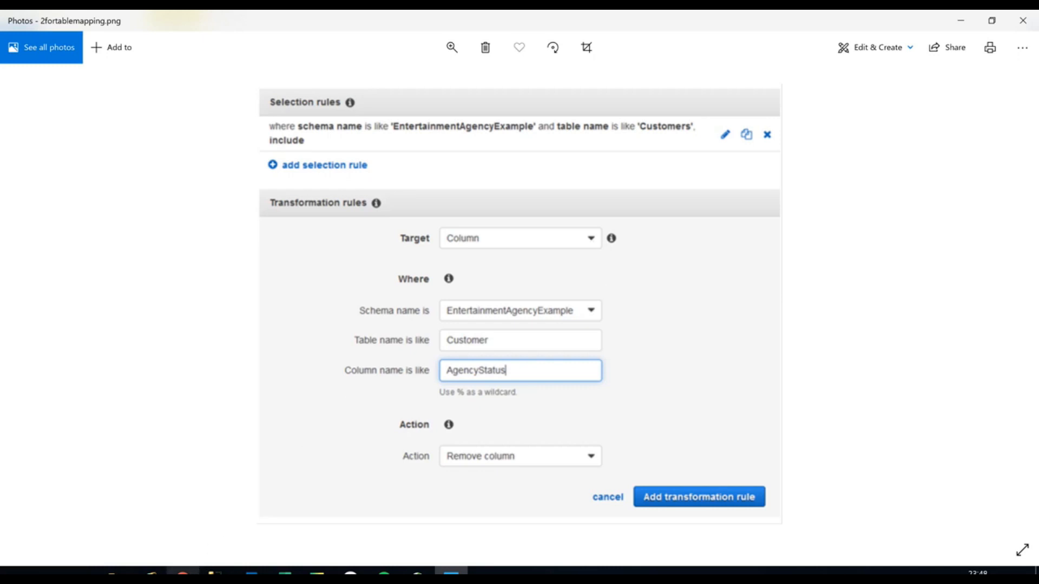
Switch to the AWS DMS task form in the browser, set the task to start manually later, and toggle the premigration assessment run on and off
{"action": "left_click", "coordinate": [182, 571]}
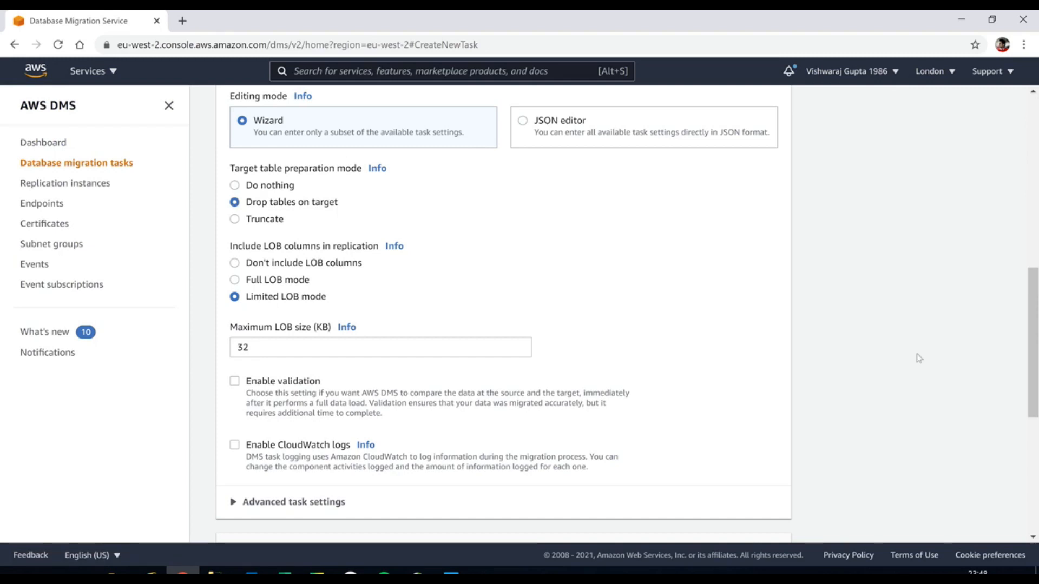
{"action": "left_click_drag", "start_coordinate": [1034, 335], "coordinate": [1026, 428]}
{"action": "scroll", "coordinate": [1027, 428], "scroll_direction": "down", "scroll_amount": 1}
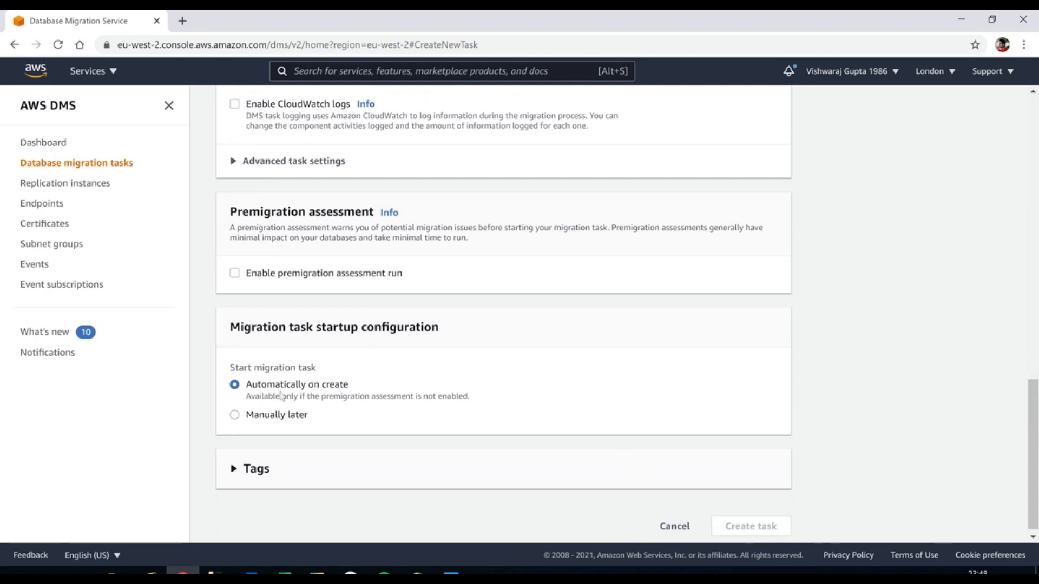
{"action": "left_click", "coordinate": [235, 416]}
{"action": "left_click", "coordinate": [235, 274]}
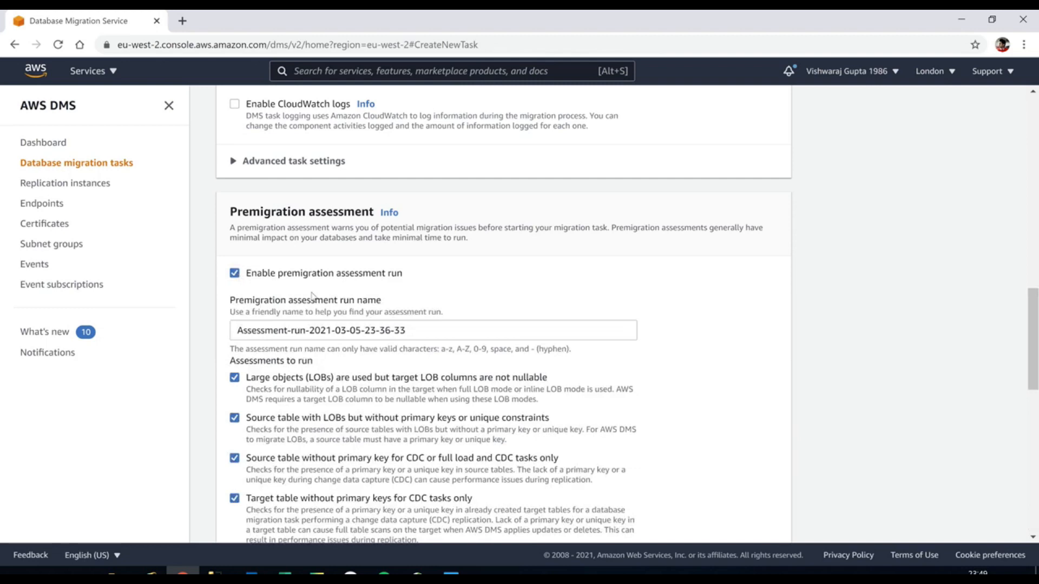
{"action": "left_click", "coordinate": [235, 274]}
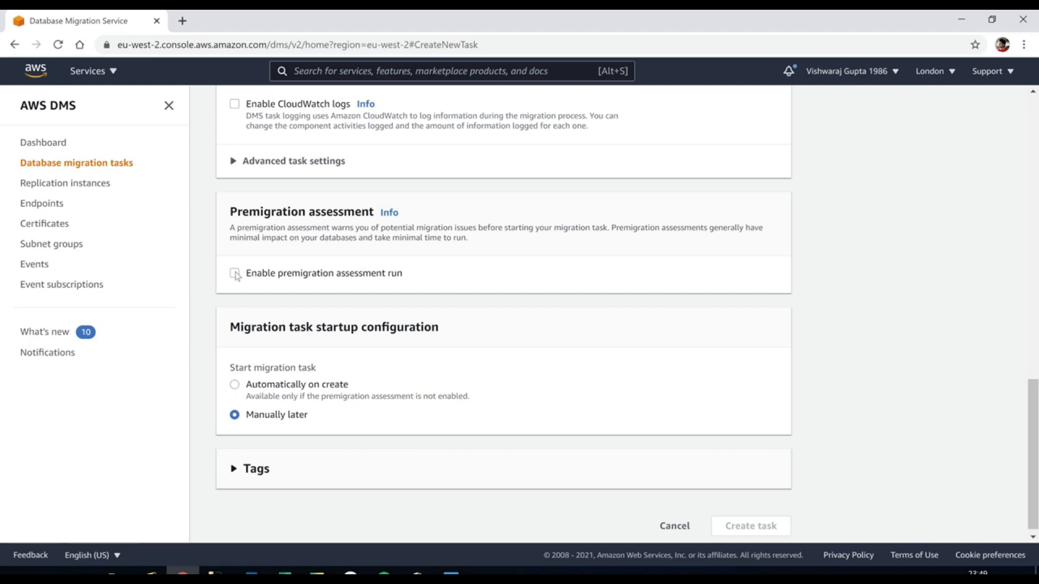
Search the AWS console for redshift, open Amazon Redshift and bring up its cluster creation form
{"action": "left_click", "coordinate": [344, 70]}
{"action": "left_click", "coordinate": [344, 69]}
{"action": "type", "text": "redshift"}
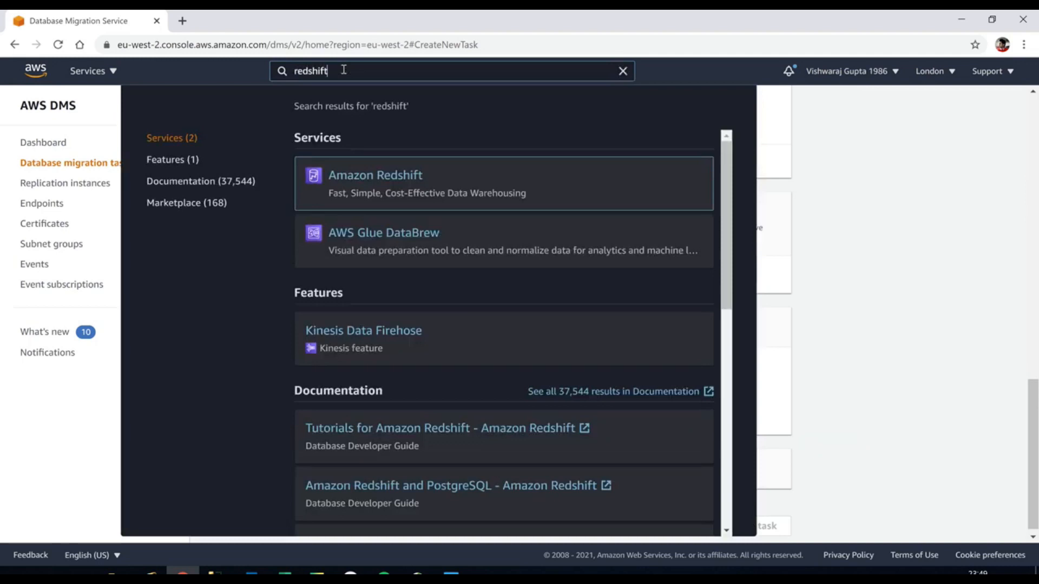
{"action": "left_click", "coordinate": [363, 181]}
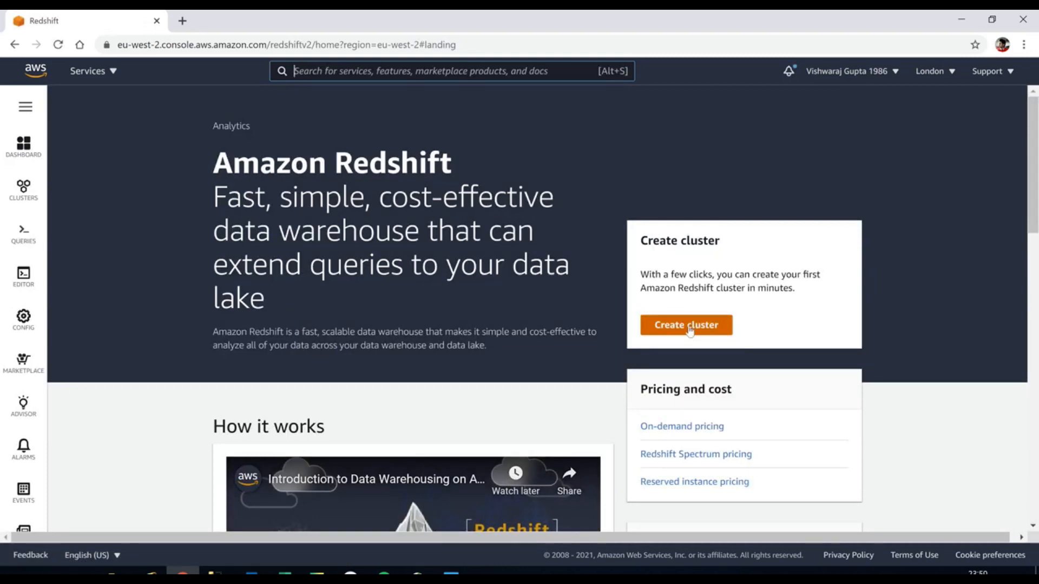
{"action": "left_click", "coordinate": [688, 327]}
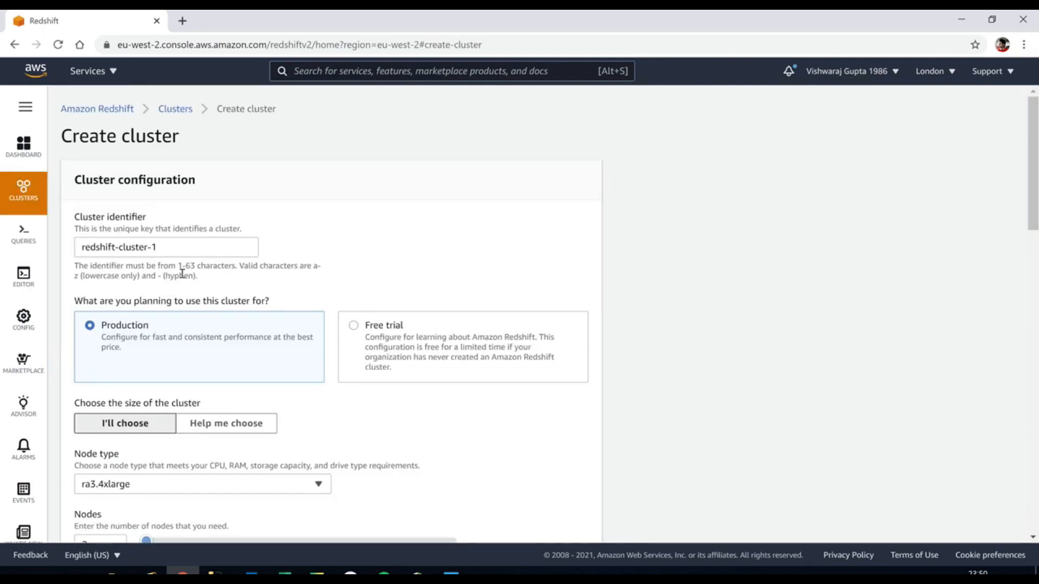
View the Redshift queries and loads page, and examine the database and schema choices in the query editor
{"action": "left_click", "coordinate": [28, 240]}
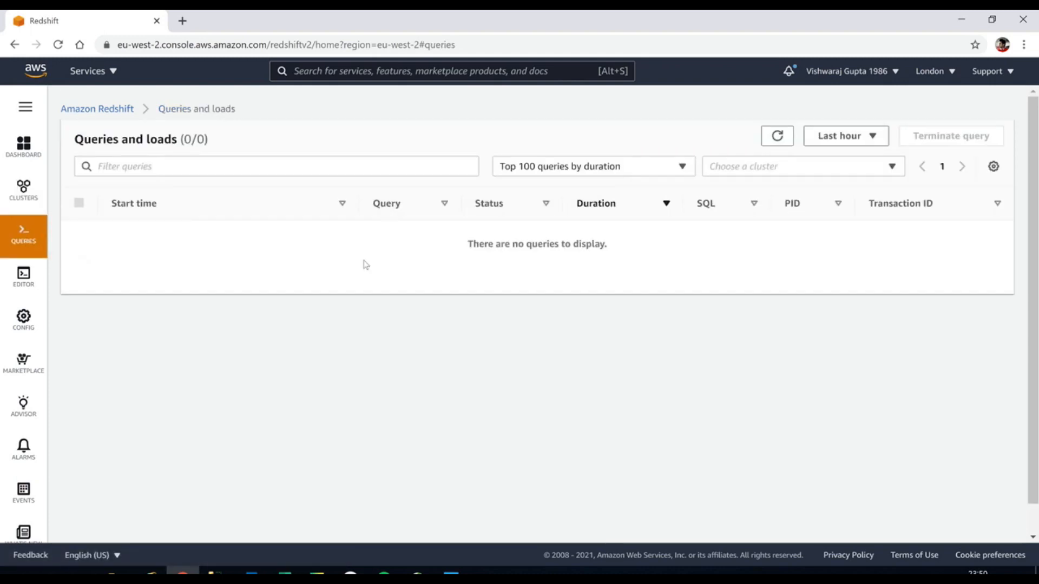
{"action": "left_click", "coordinate": [27, 286]}
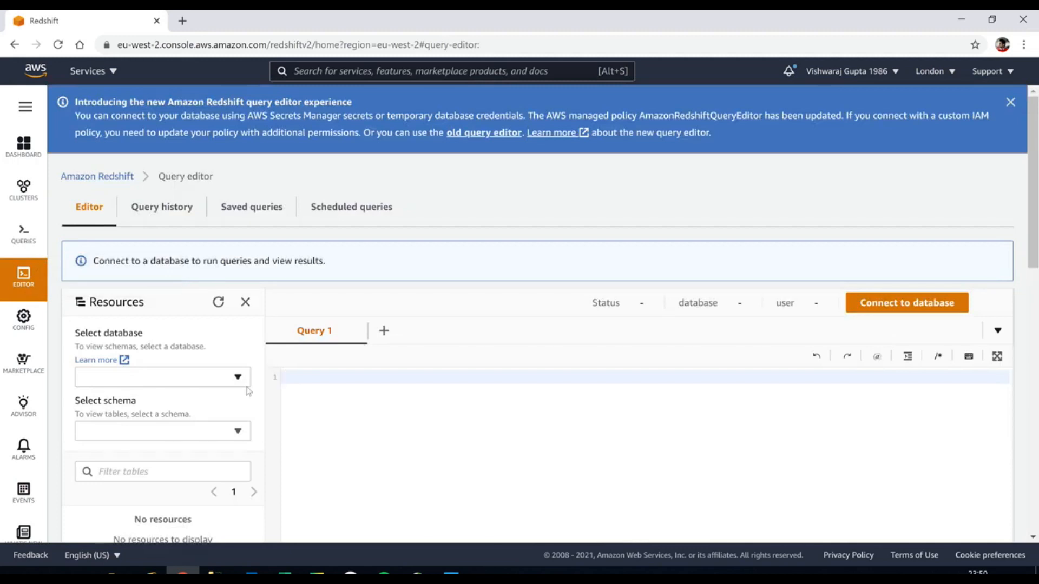
{"action": "scroll", "coordinate": [1033, 217], "scroll_direction": "down", "scroll_amount": 2}
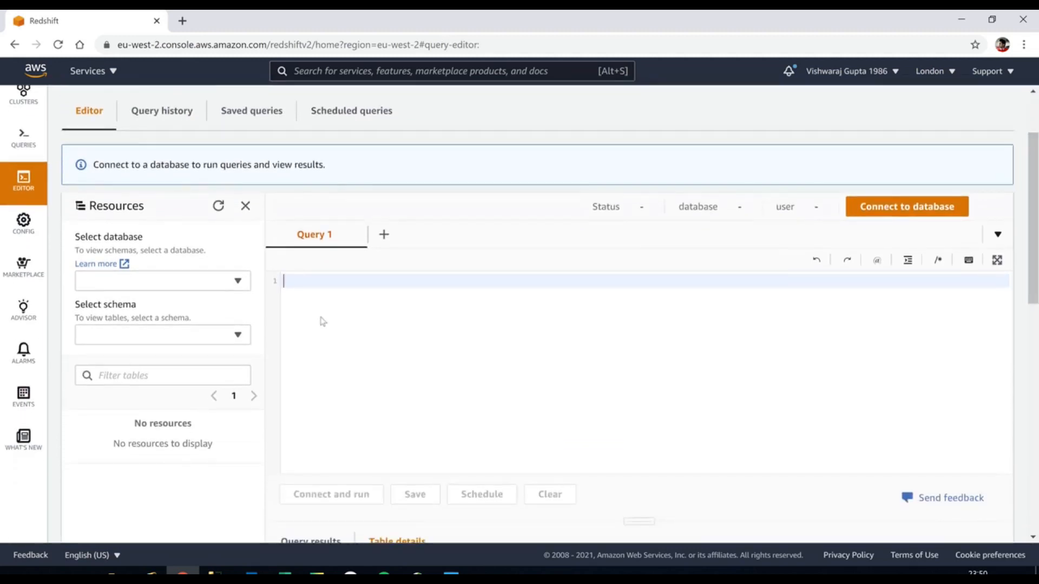
{"action": "left_click", "coordinate": [241, 283]}
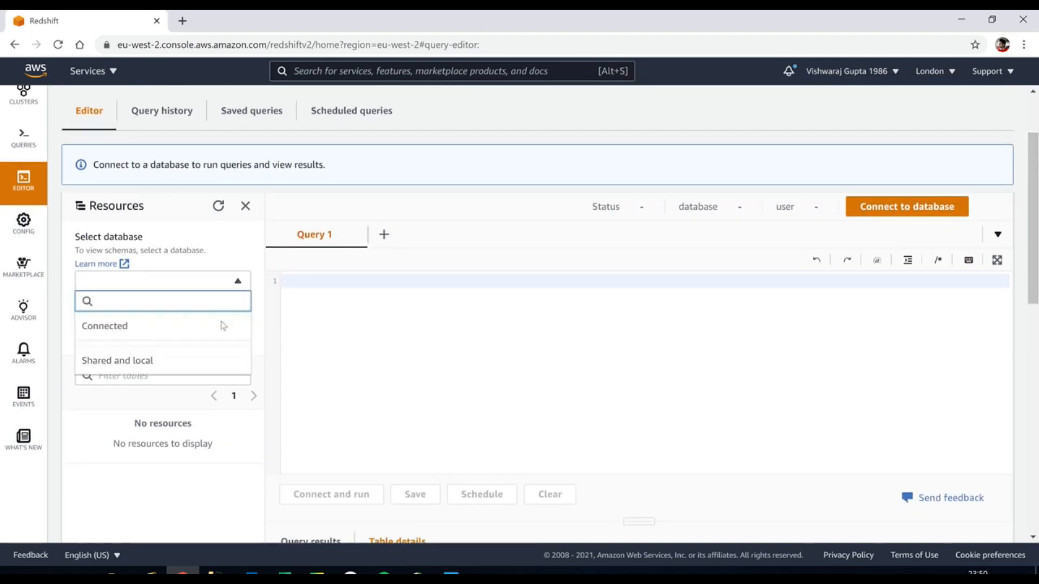
{"action": "left_click", "coordinate": [349, 325]}
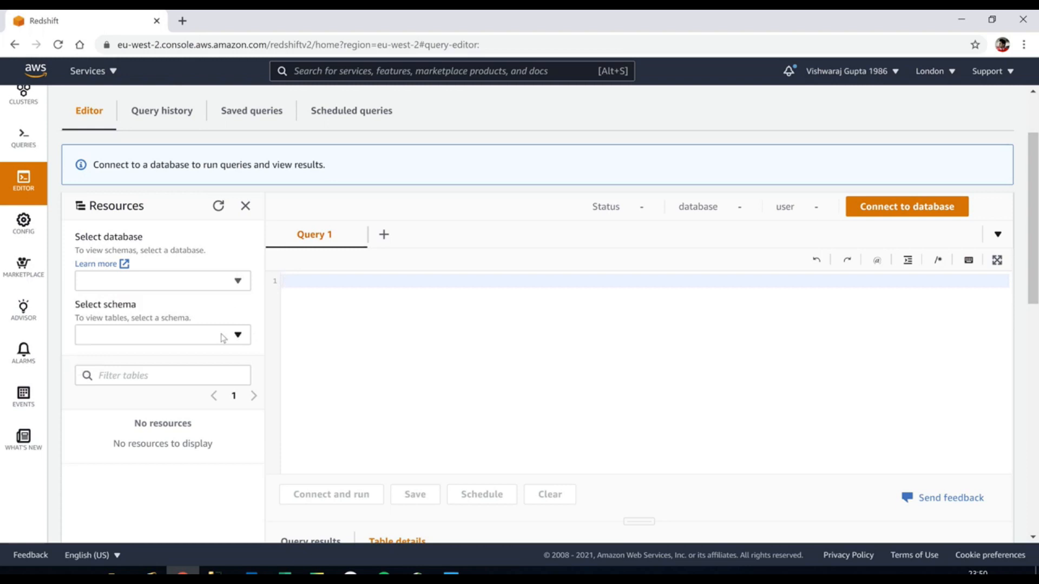
{"action": "left_click", "coordinate": [238, 336]}
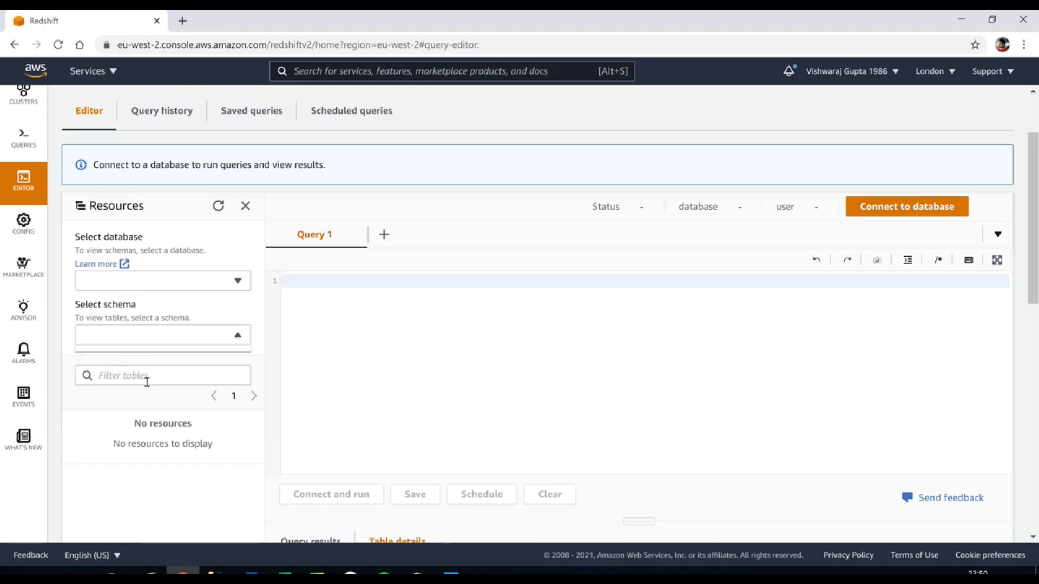